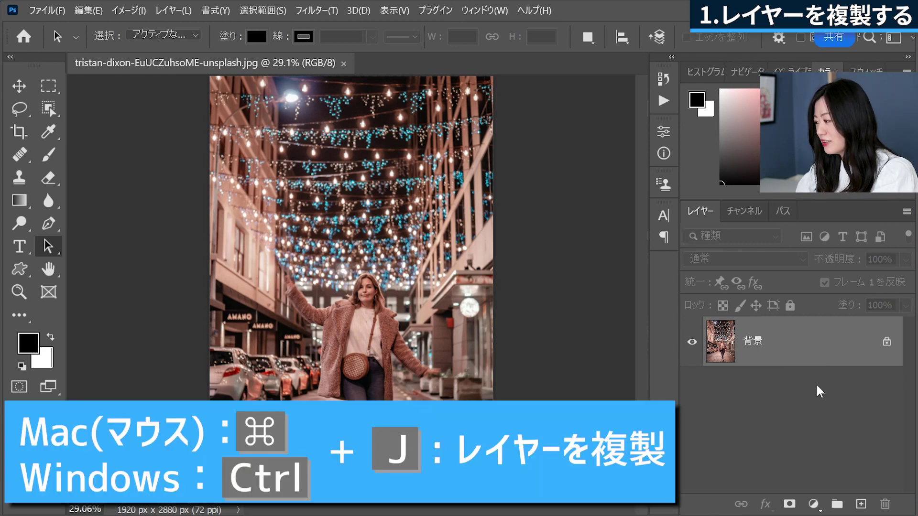
# - Duplicate the photo and name the top copy layer 被写体
pyautogui.hotkey('ctrl', 'j')
pyautogui.hotkey('ctrl', 'j')
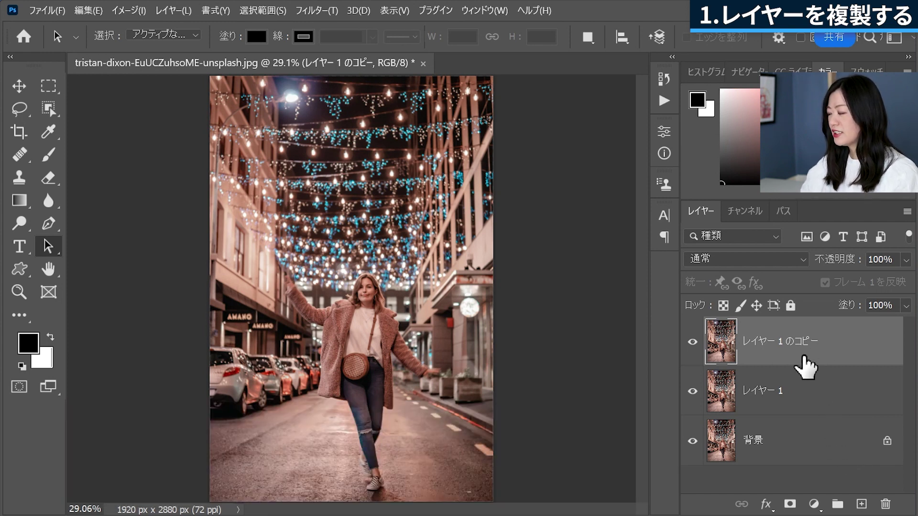
pyautogui.doubleClick(782, 345)
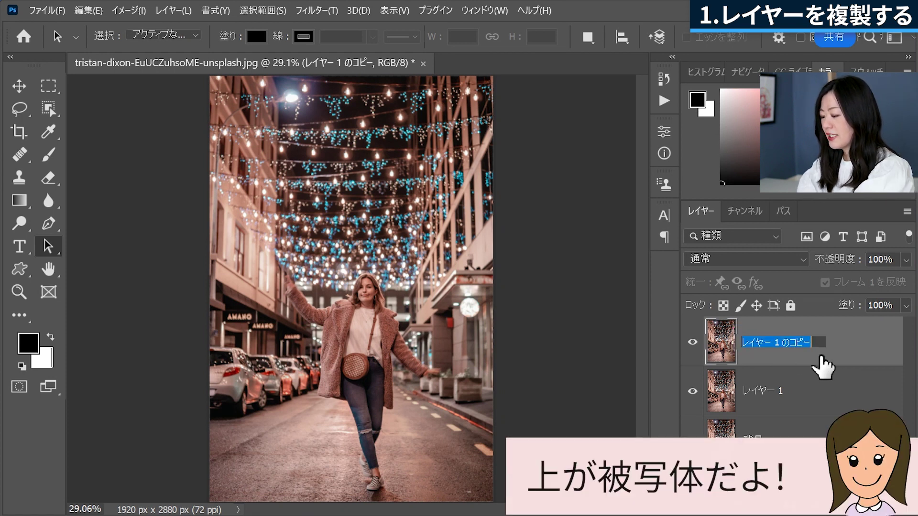
pyautogui.write('hishatai')
pyautogui.press('space')
pyautogui.press('Return')
pyautogui.press('Return')
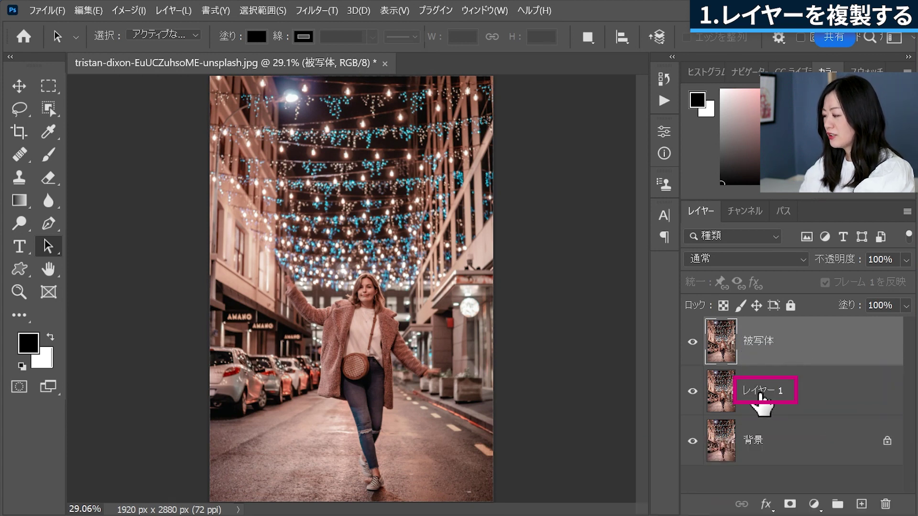
# - Rename the middle layer レイヤー 1 to 玉ボケ
pyautogui.doubleClick(761, 395)
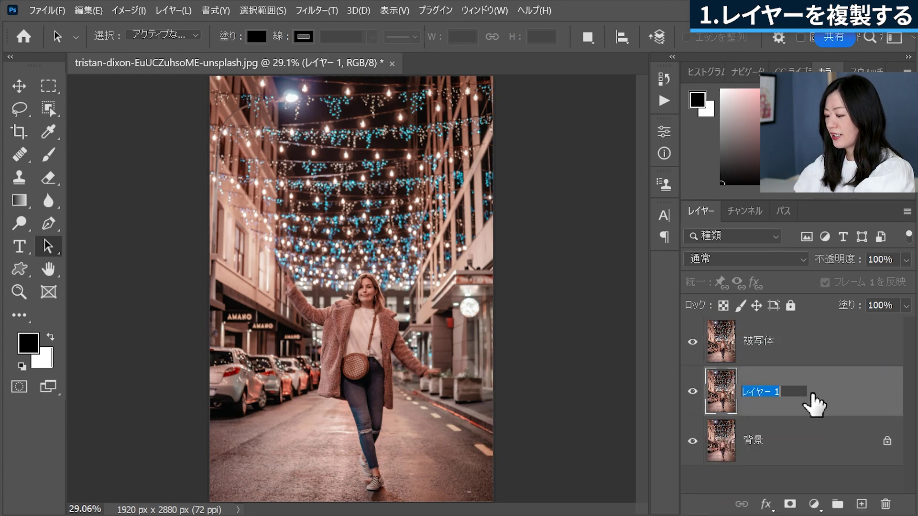
pyautogui.write('tama')
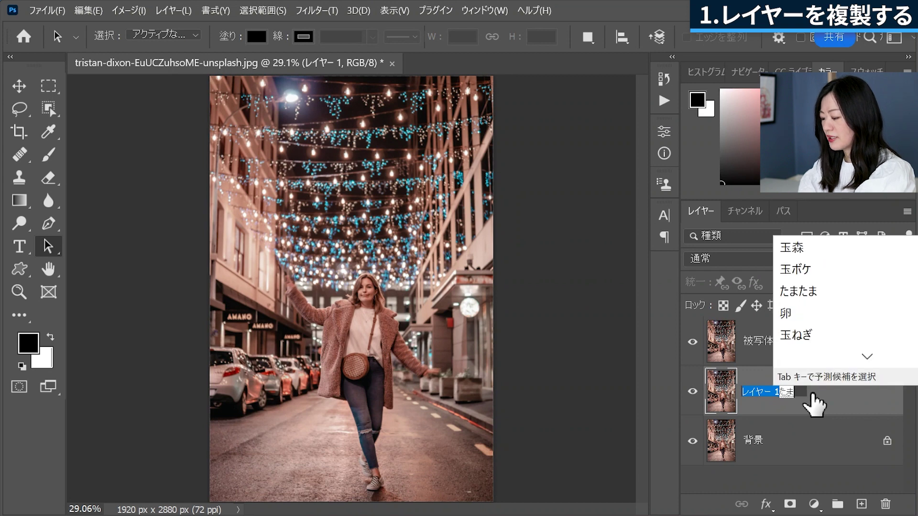
pyautogui.press('Down')
pyautogui.press('Down')
pyautogui.press('Return')
pyautogui.press('Return')
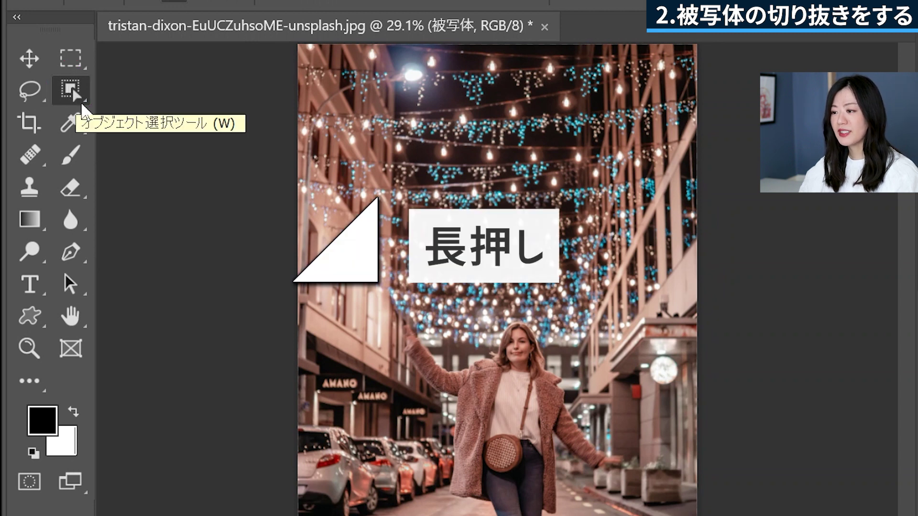
# - Select the woman with Object Selection's Select Subject, then zoom in to check the edge
pyautogui.click(79, 98)
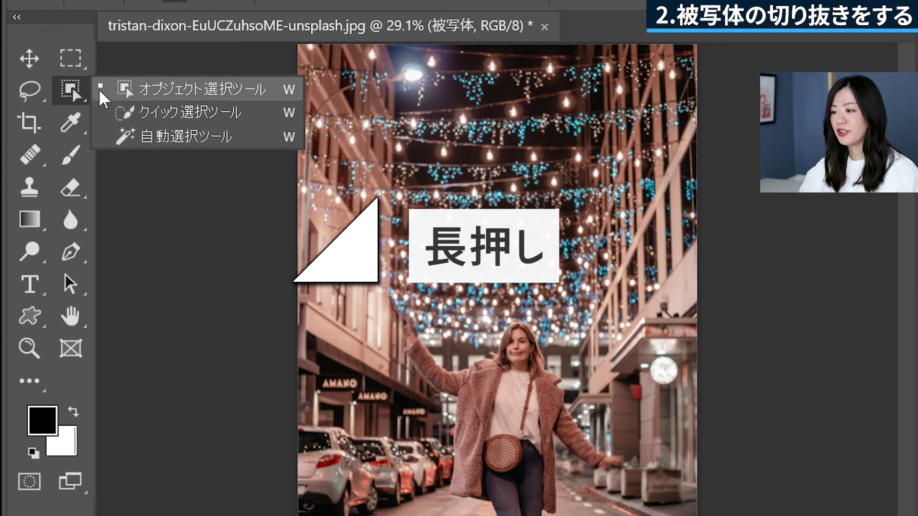
pyautogui.click(100, 93)
pyautogui.click(24, 385)
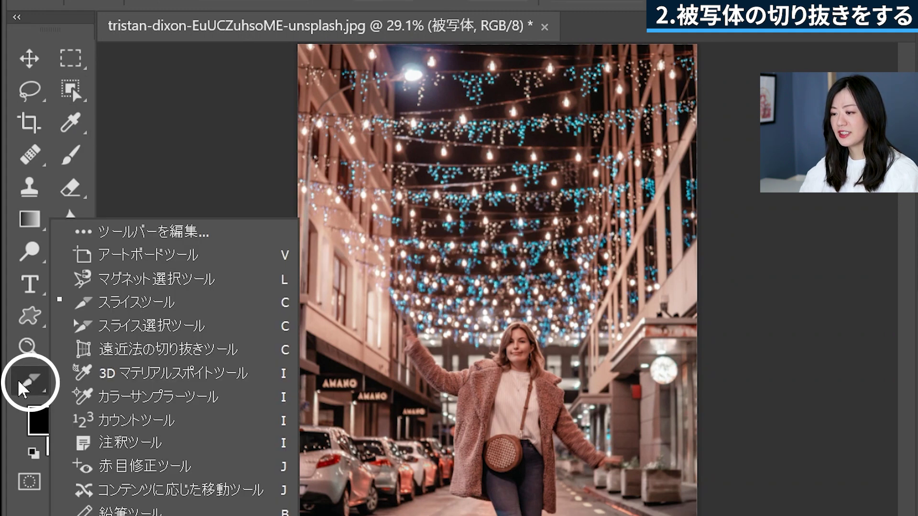
pyautogui.click(21, 389)
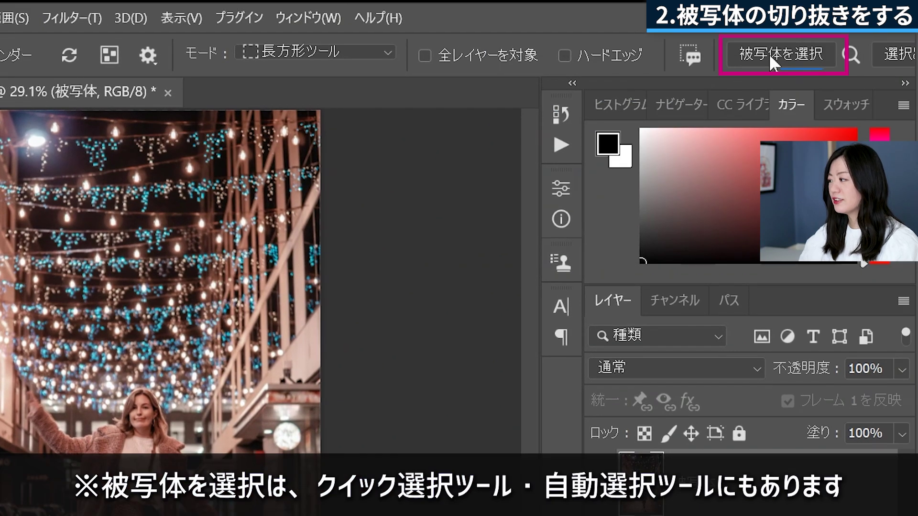
pyautogui.click(769, 54)
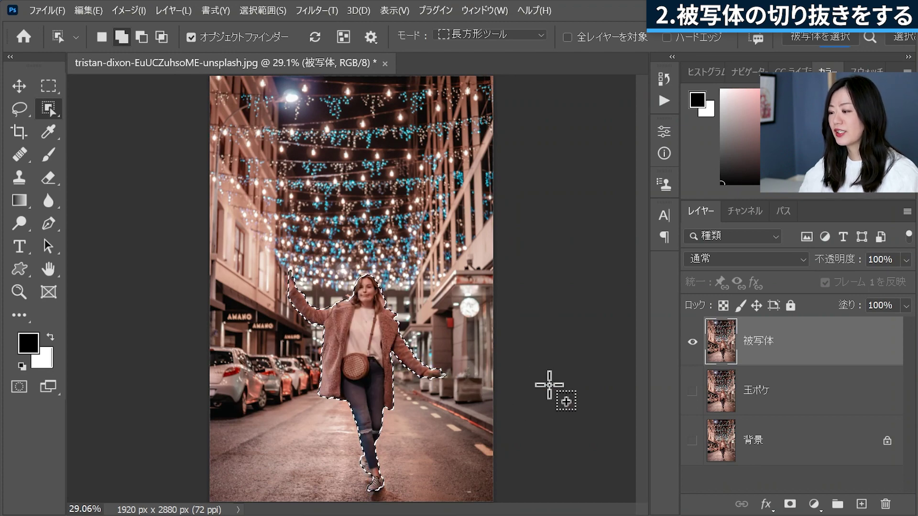
pyautogui.hotkey('ctrl', '+')
pyautogui.hotkey('ctrl', '+')
pyautogui.hotkey('ctrl', '+')
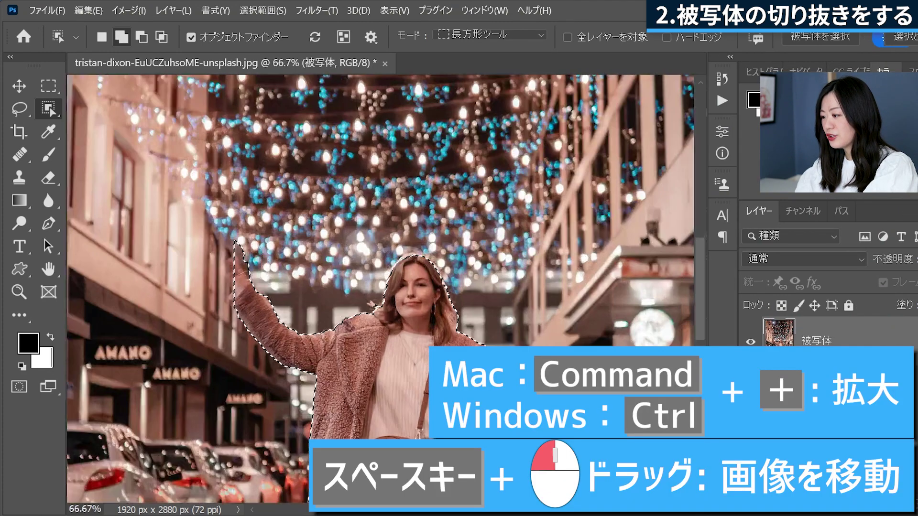
pyautogui.hotkey('ctrl', '+')
pyautogui.hotkey('ctrl', '+')
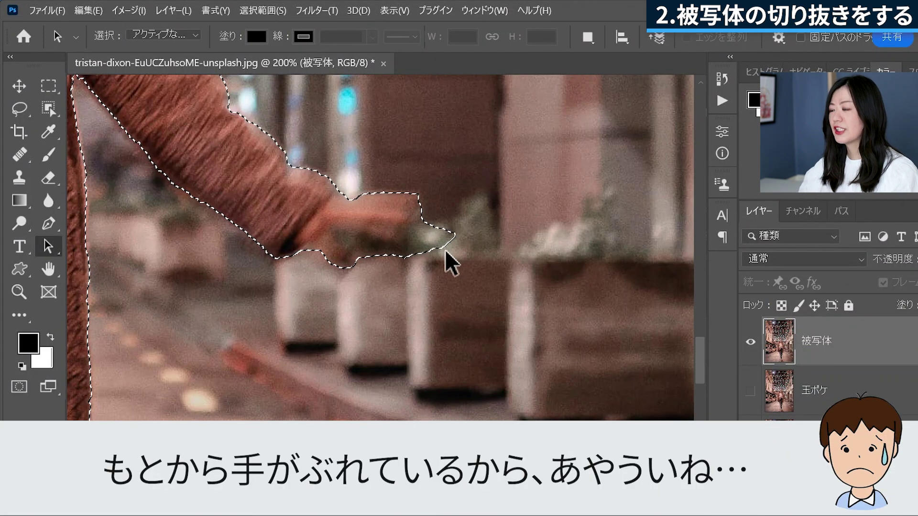
pyautogui.press('w')
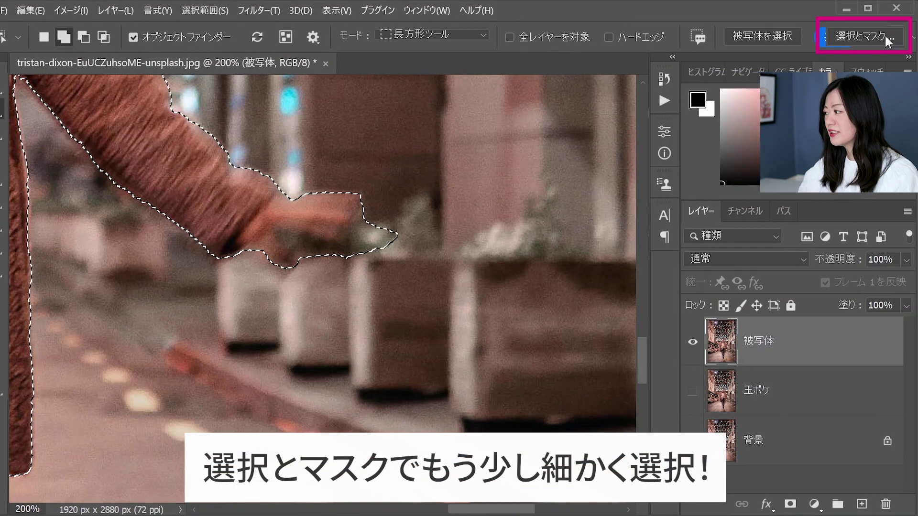
# - In Select and Mask, subtract the blurry thumb, fingertip and glare with the Refine Edge brush
pyautogui.click(884, 36)
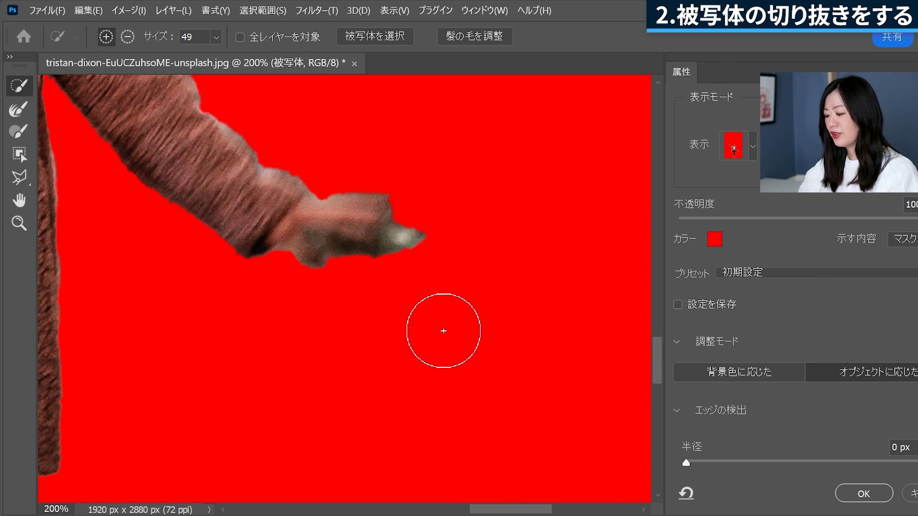
pyautogui.hotkey('ctrl', '-')
pyautogui.hotkey('ctrl', '-')
pyautogui.hotkey('ctrl', '-')
pyautogui.moveTo(442, 328); pyautogui.dragTo(430, 338)
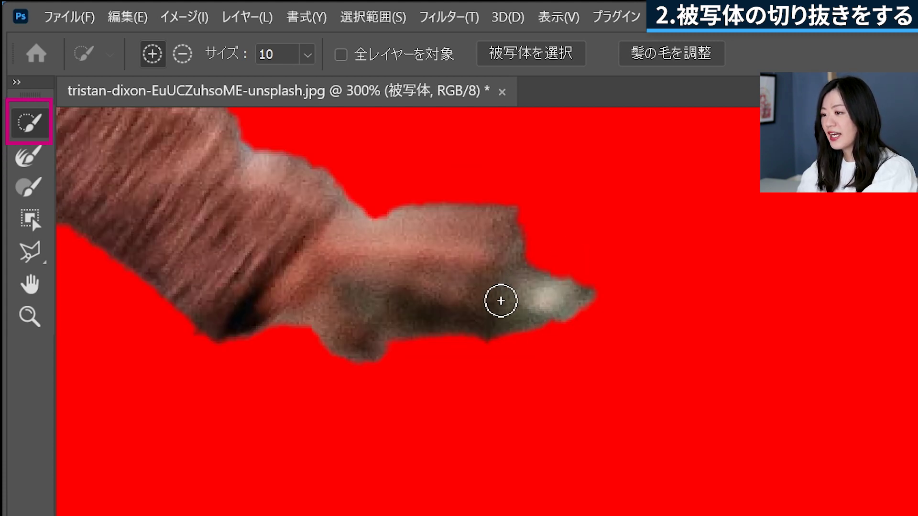
pyautogui.press('alt')
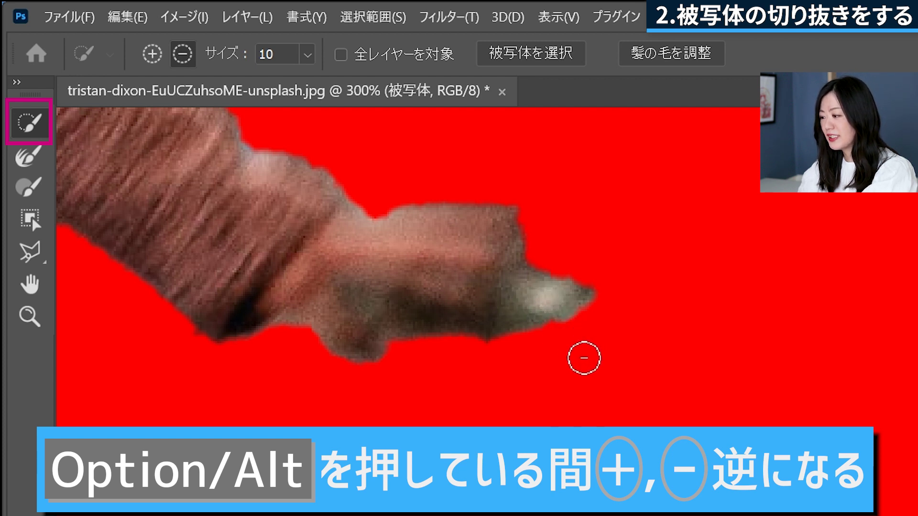
pyautogui.moveTo(565, 305)
pyautogui.mouseDown()
pyautogui.moveTo(561, 299)
pyautogui.moveTo(585, 305)
pyautogui.mouseUp()
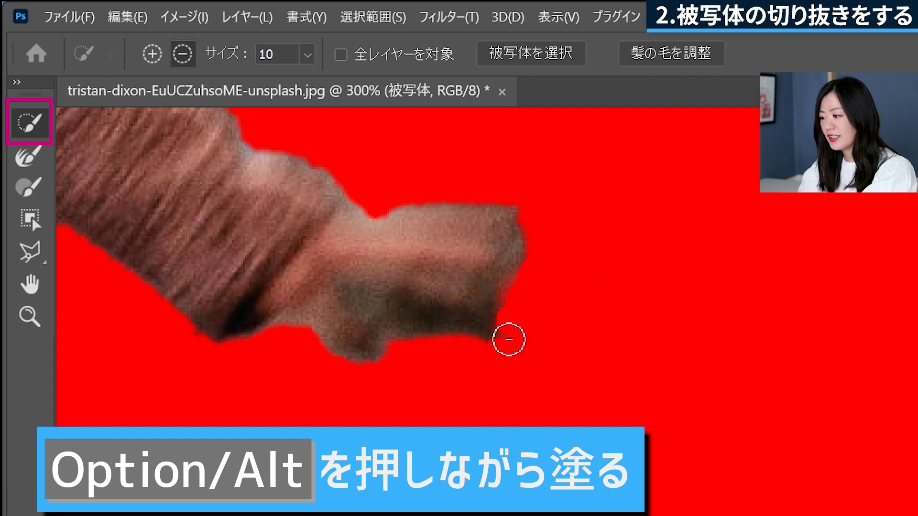
pyautogui.moveTo(509, 339); pyautogui.dragTo(340, 344)
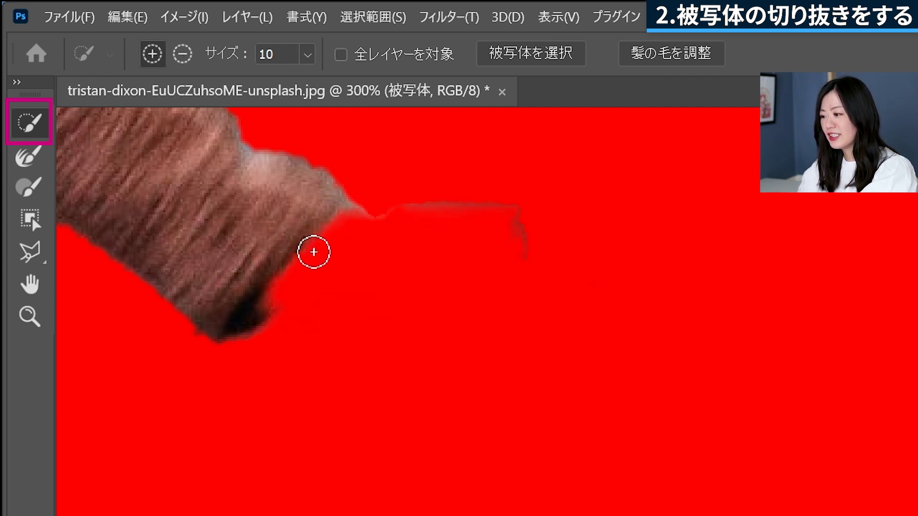
pyautogui.moveTo(309, 257)
pyautogui.mouseDown()
pyautogui.moveTo(420, 238)
pyautogui.moveTo(395, 245)
pyautogui.moveTo(449, 266)
pyautogui.moveTo(358, 274)
pyautogui.moveTo(318, 311)
pyautogui.moveTo(497, 240)
pyautogui.moveTo(468, 233)
pyautogui.mouseUp()
pyautogui.moveTo(365, 174); pyautogui.dragTo(376, 193)
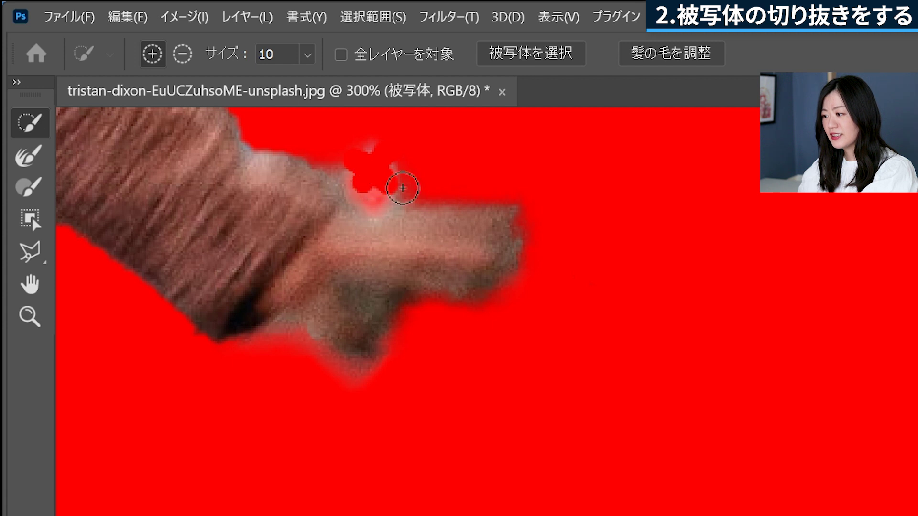
pyautogui.click(371, 175)
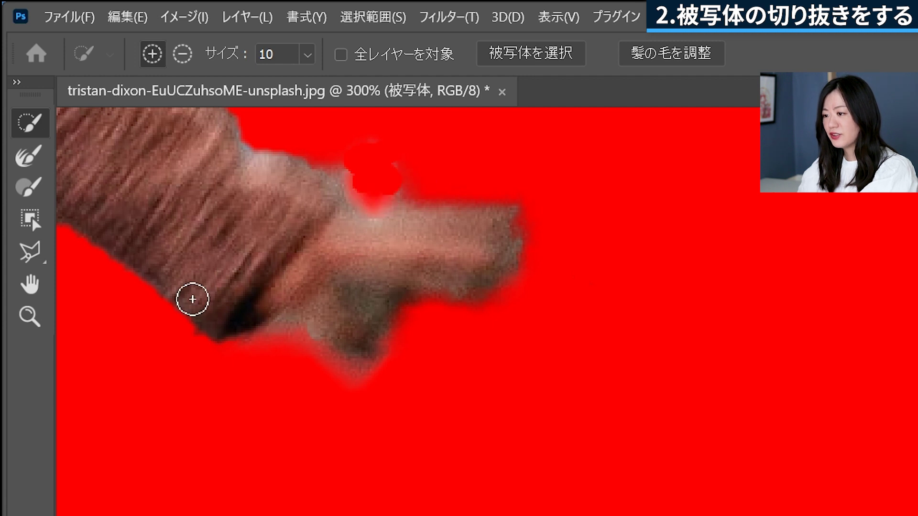
# - With a size-30 Brush, paint out the dark area, haze and finger edge, outputting to Selection
pyautogui.click(22, 190)
pyautogui.press('[')
pyautogui.press('[')
pyautogui.press('[')
pyautogui.press('[')
pyautogui.press('alt')
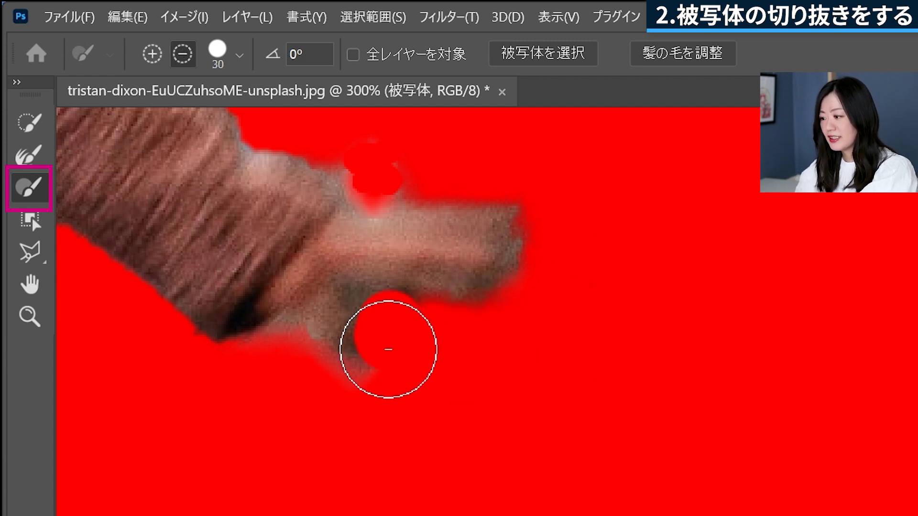
pyautogui.moveTo(414, 357); pyautogui.dragTo(396, 329)
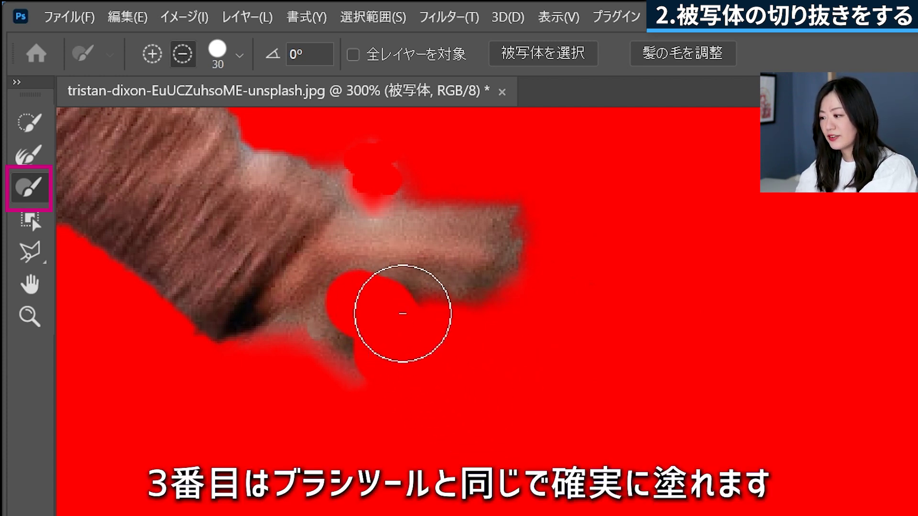
pyautogui.moveTo(557, 205); pyautogui.dragTo(353, 150)
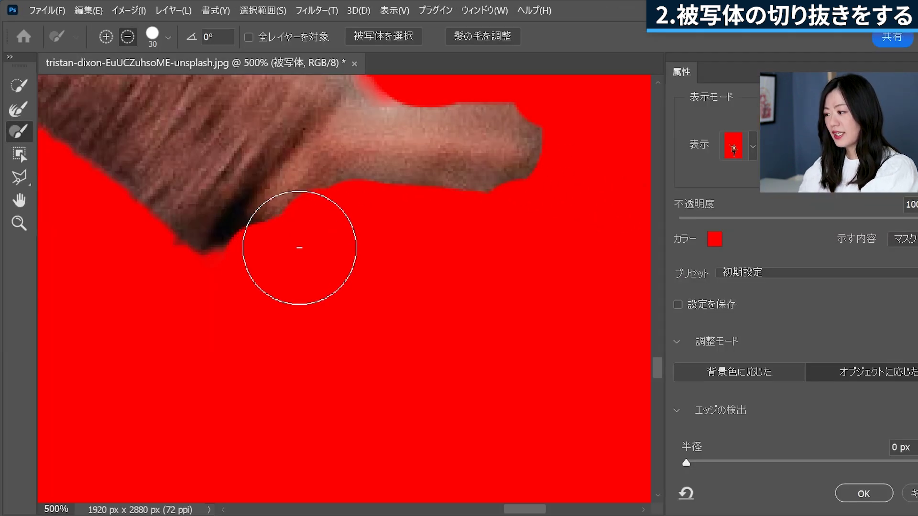
pyautogui.moveTo(299, 248); pyautogui.dragTo(555, 237)
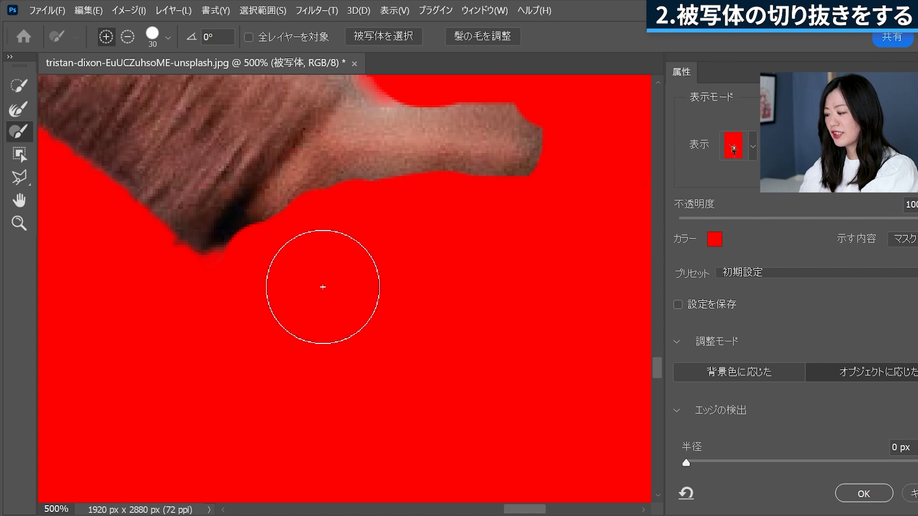
pyautogui.scroll(-6, 323, 288)
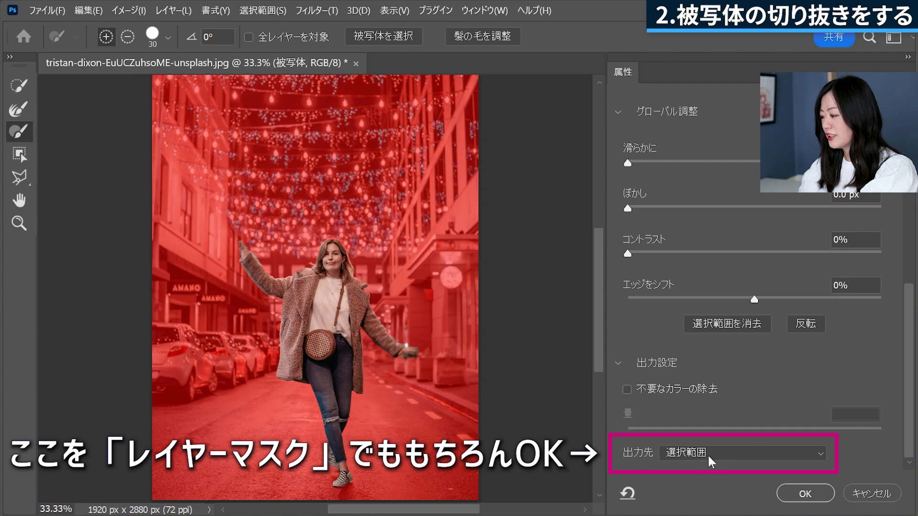
pyautogui.click(817, 494)
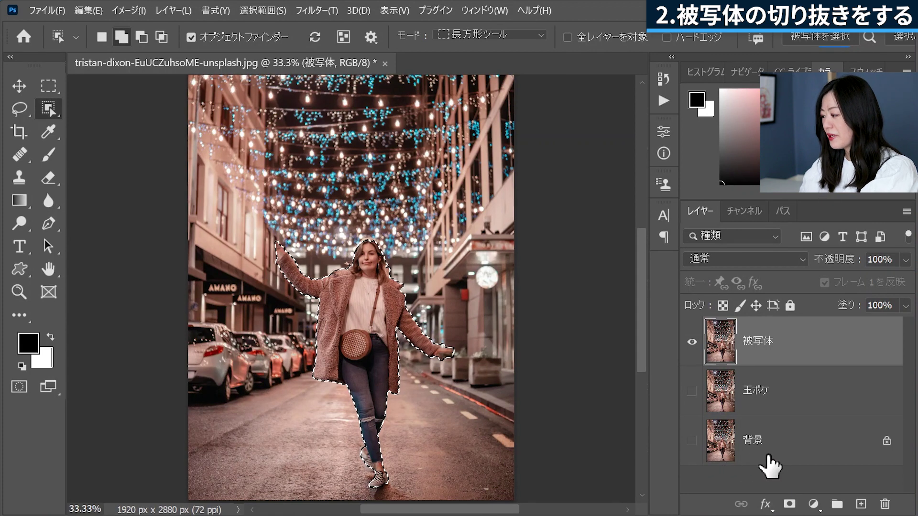
# - Mask the 被写体 layer to the woman, show 玉ボケ, and hide 被写体
pyautogui.click(789, 504)
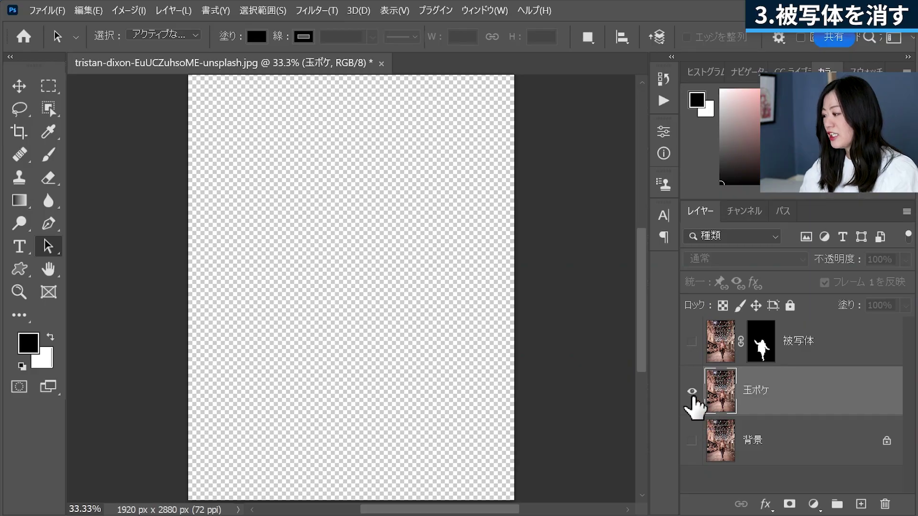
pyautogui.click(691, 394)
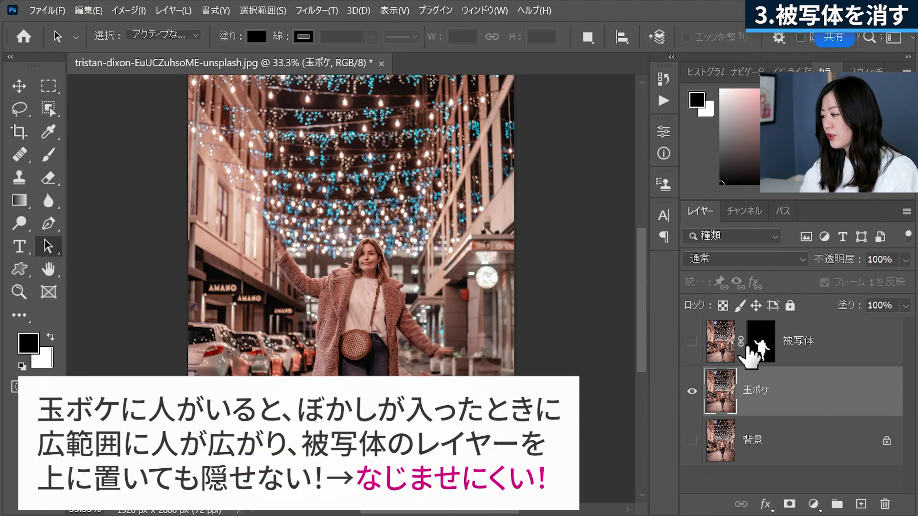
pyautogui.click(691, 342)
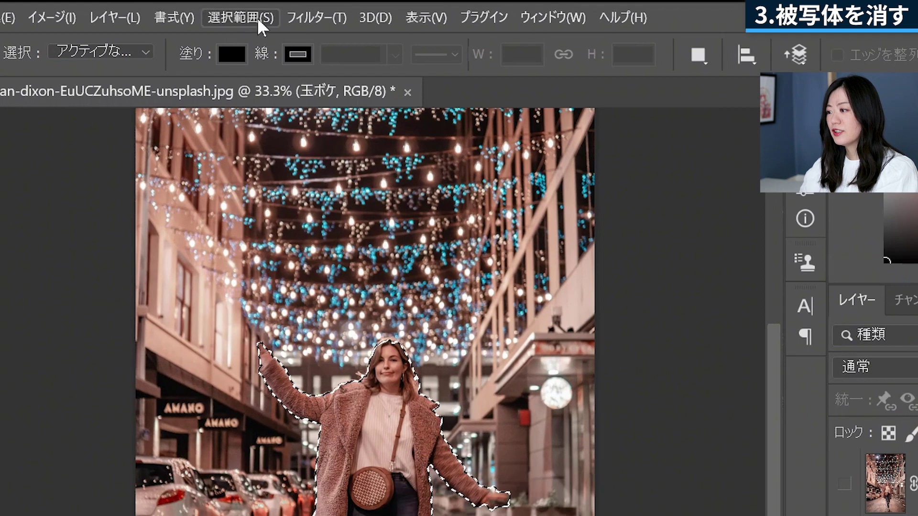
pyautogui.click(262, 16)
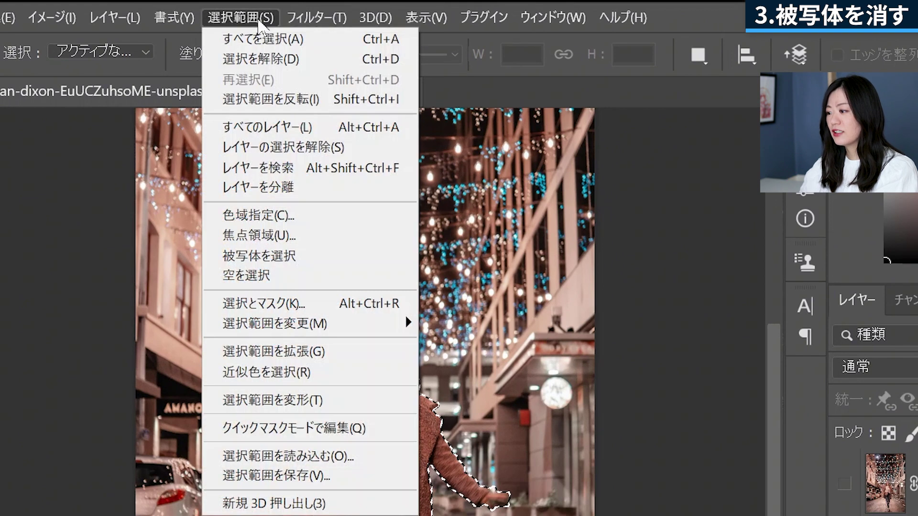
pyautogui.moveTo(275, 324)
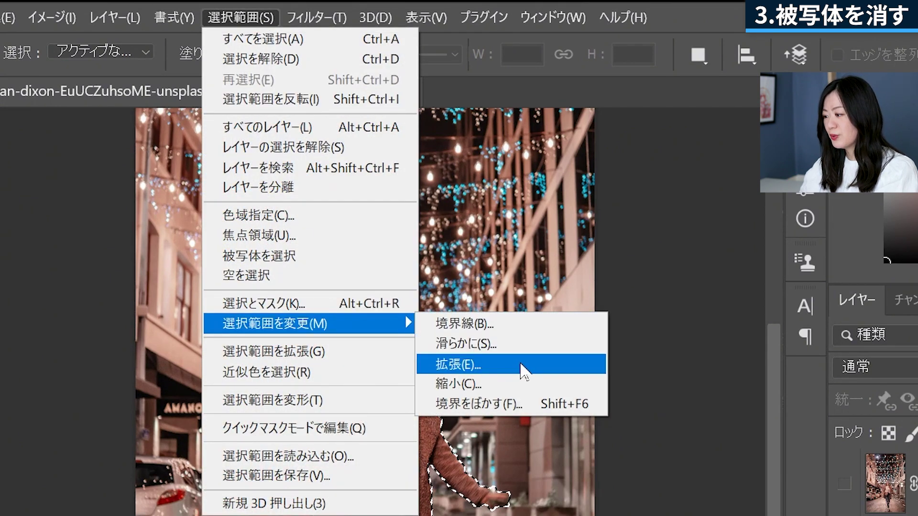
# - Expand the woman's selection by 10 pixels
pyautogui.click(521, 365)
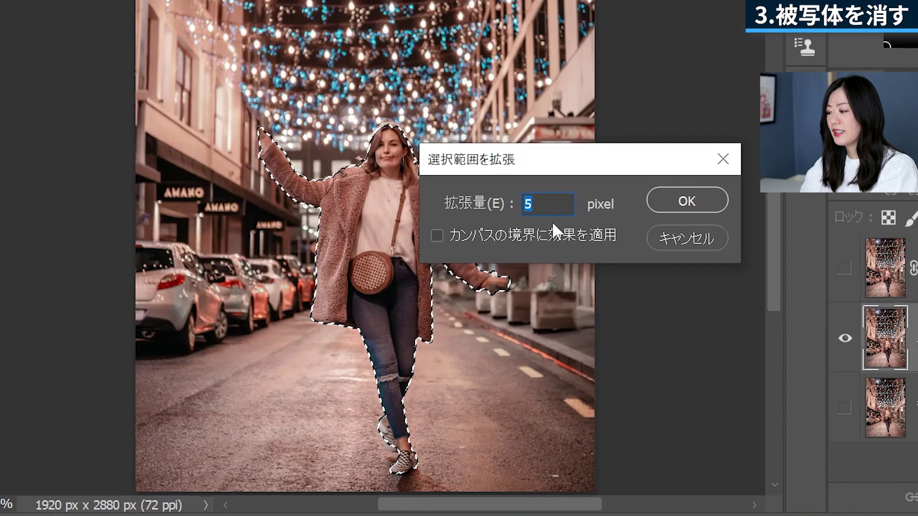
pyautogui.write('10')
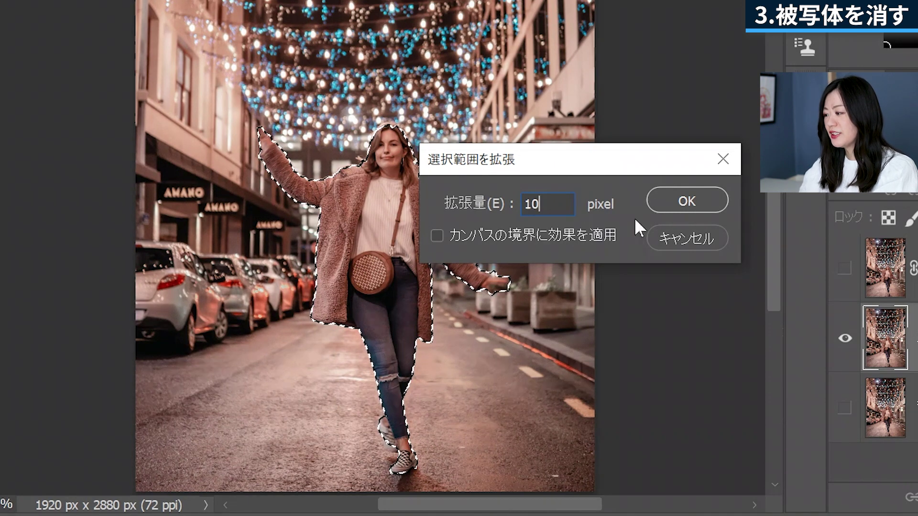
pyautogui.click(722, 202)
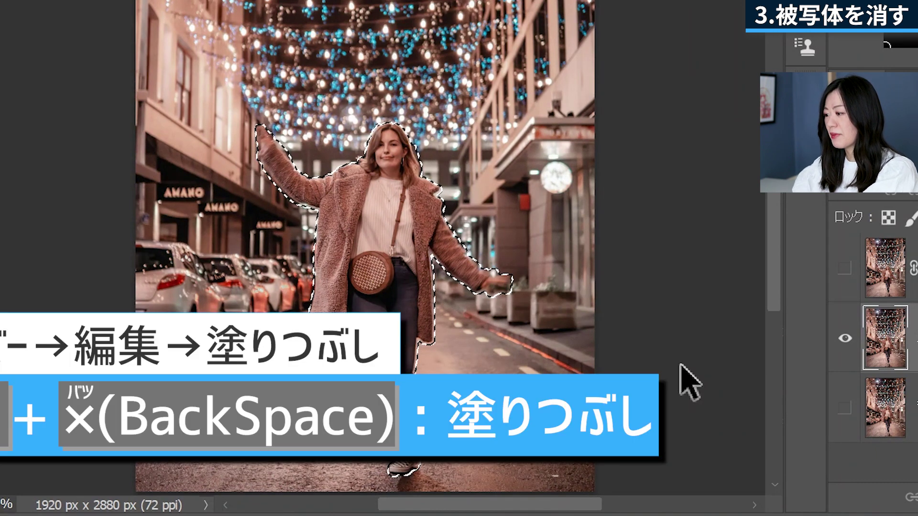
pyautogui.hotkey('shift', 'BackSpace')
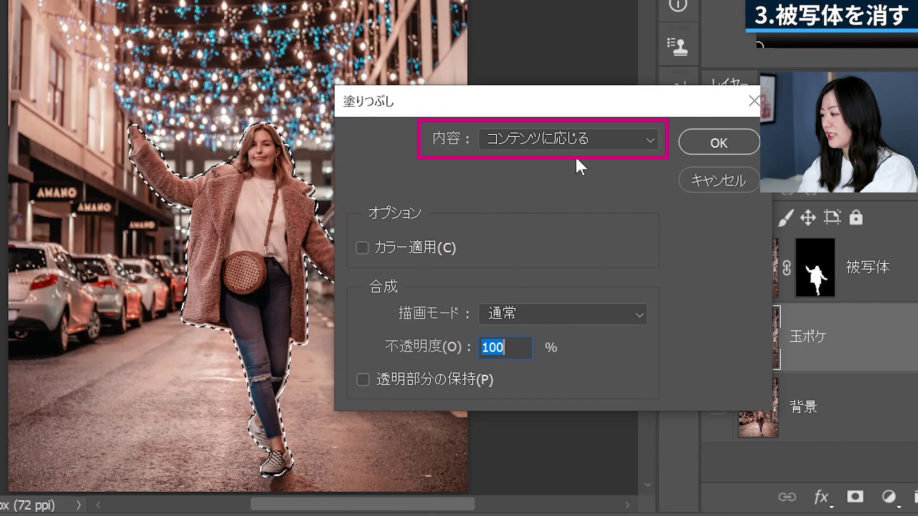
# - Content-aware fill the woman out of 玉ボケ, deselect, and toggle 被写体 to check
pyautogui.click(732, 143)
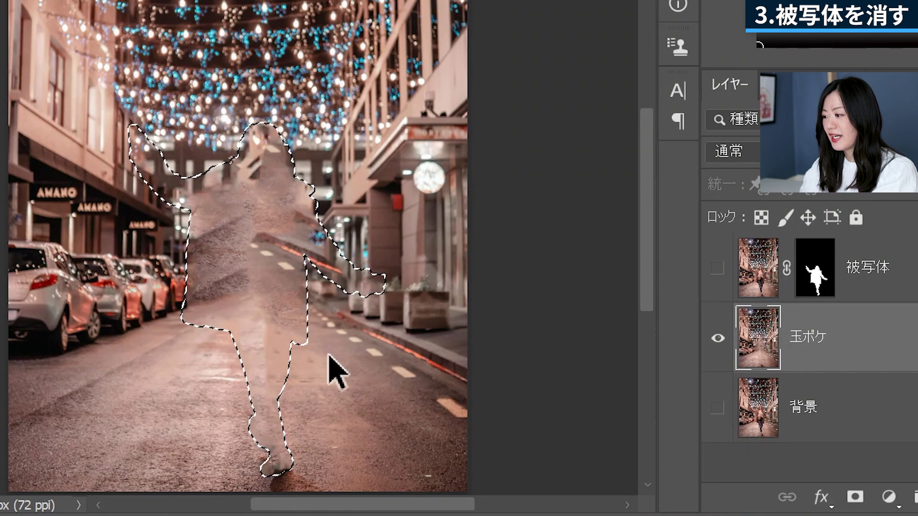
pyautogui.hotkey('ctrl', 'd')
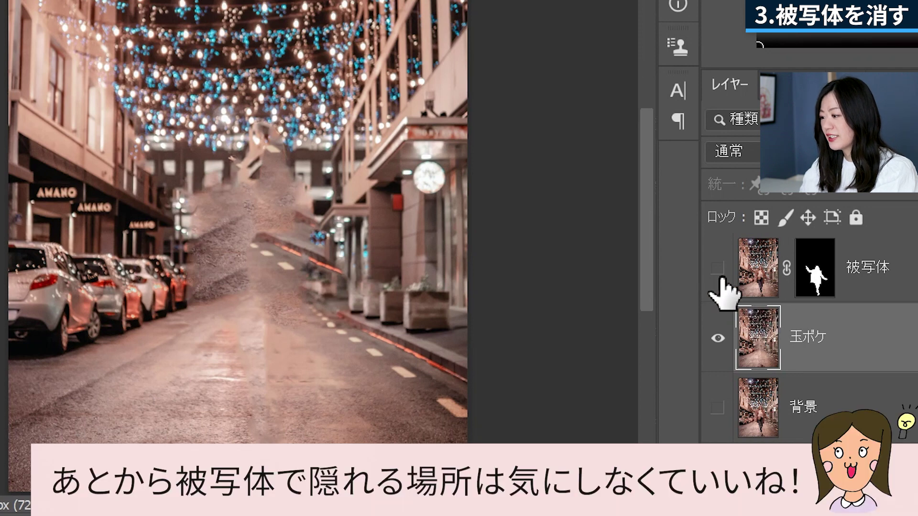
pyautogui.click(718, 274)
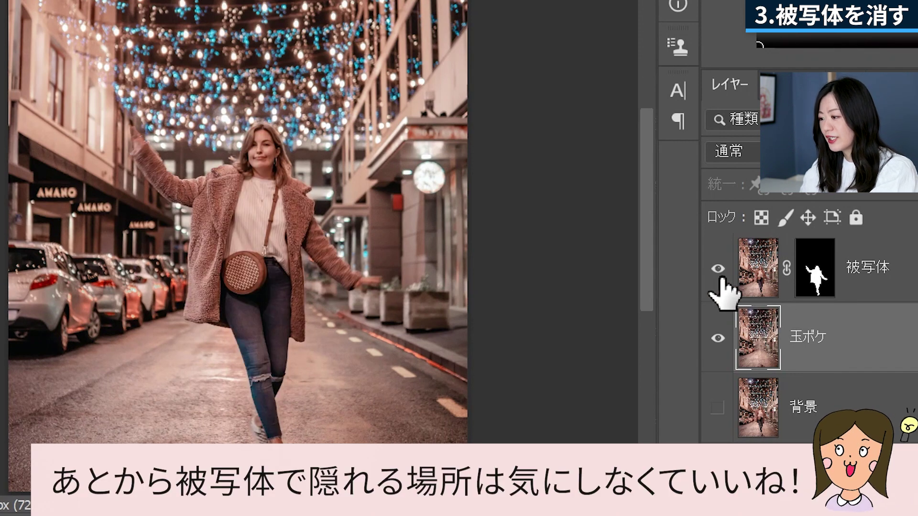
pyautogui.click(718, 275)
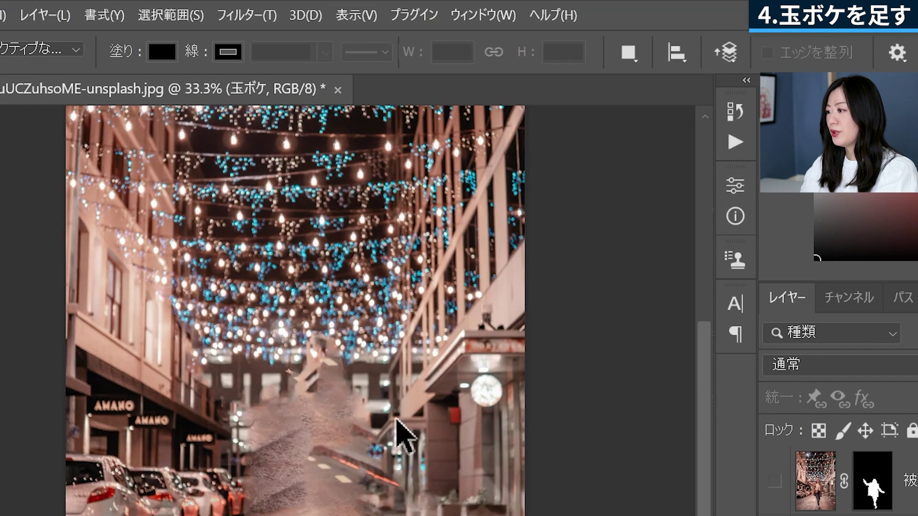
pyautogui.click(325, 10)
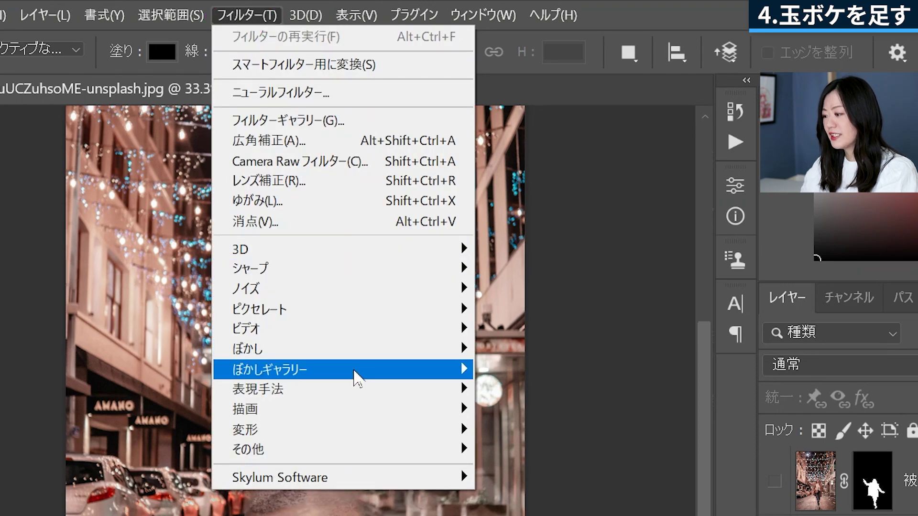
pyautogui.moveTo(337, 368)
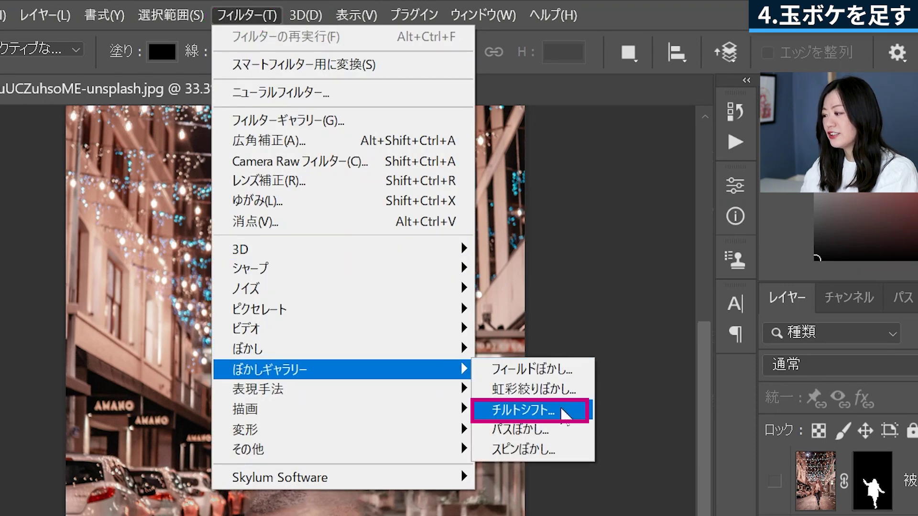
# - Apply a Tilt-Shift blur to 玉ボケ and drag its focus band down onto the road
pyautogui.click(557, 409)
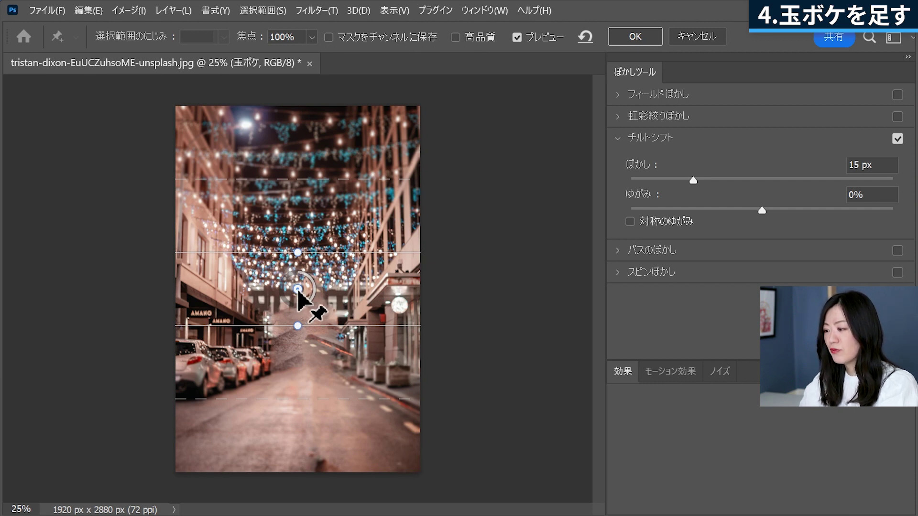
pyautogui.moveTo(297, 290); pyautogui.dragTo(295, 445)
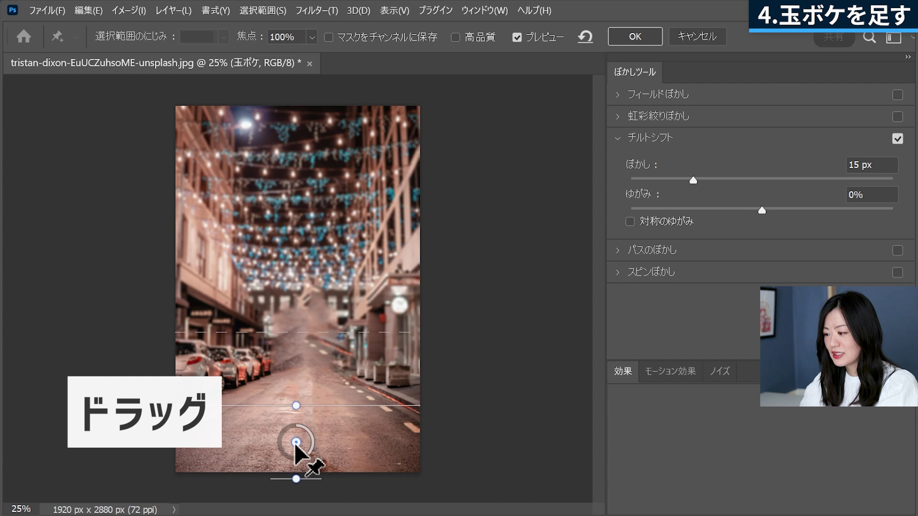
# - Place the tilt-shift focus band near the road's bottom and raise the blur to 43 px
pyautogui.moveTo(296, 443); pyautogui.dragTo(297, 513)
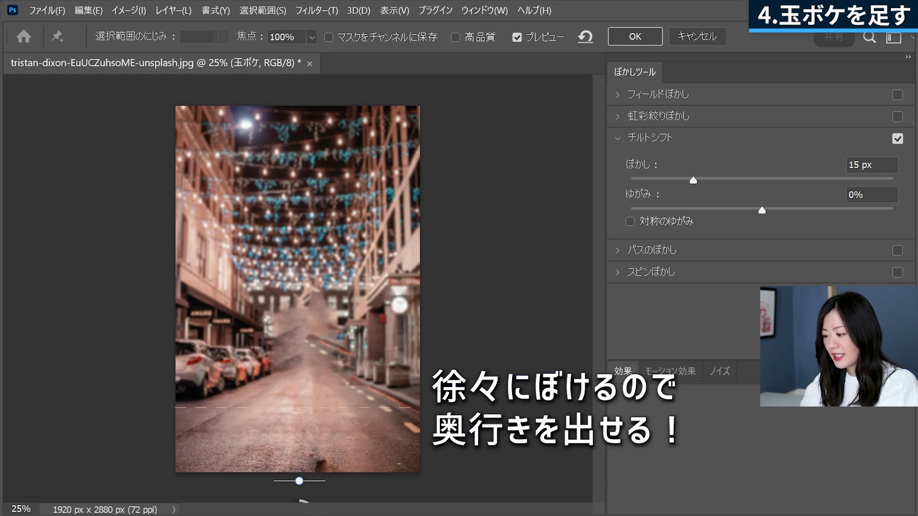
pyautogui.moveTo(300, 485); pyautogui.dragTo(299, 480)
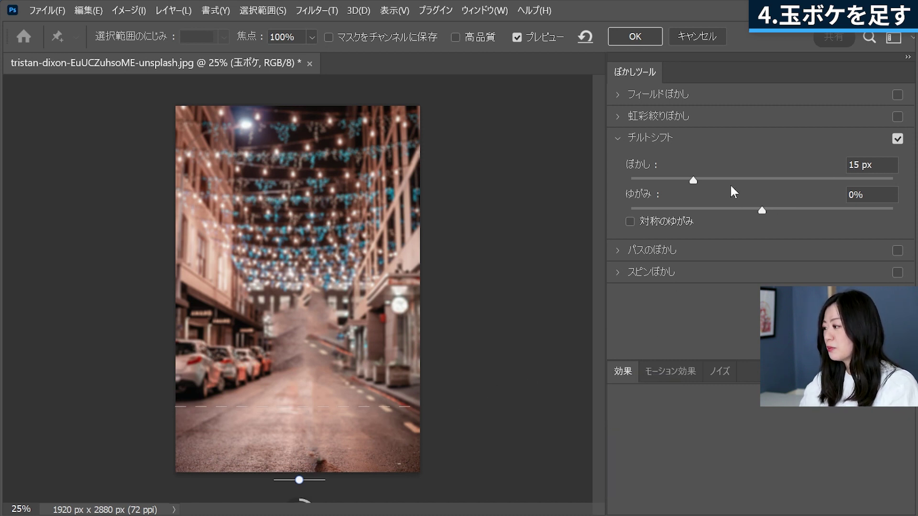
pyautogui.moveTo(696, 181); pyautogui.dragTo(746, 182)
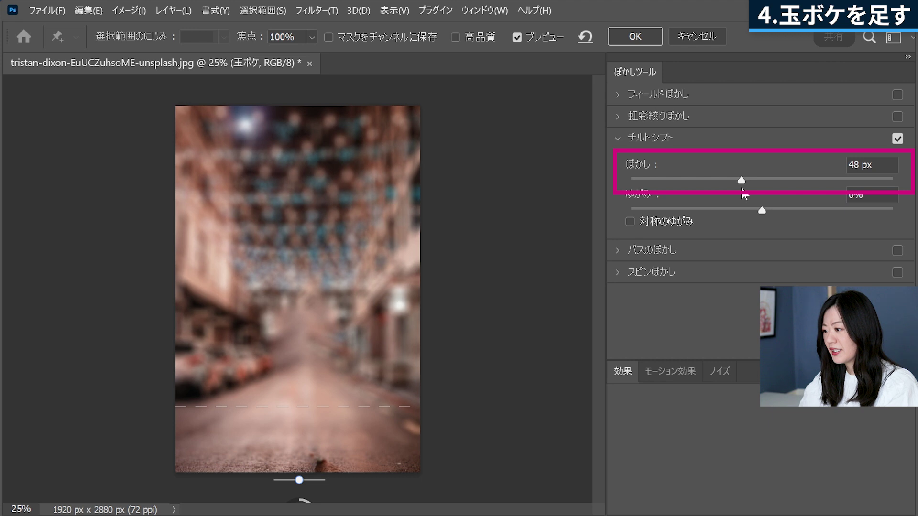
pyautogui.moveTo(742, 191); pyautogui.dragTo(739, 191)
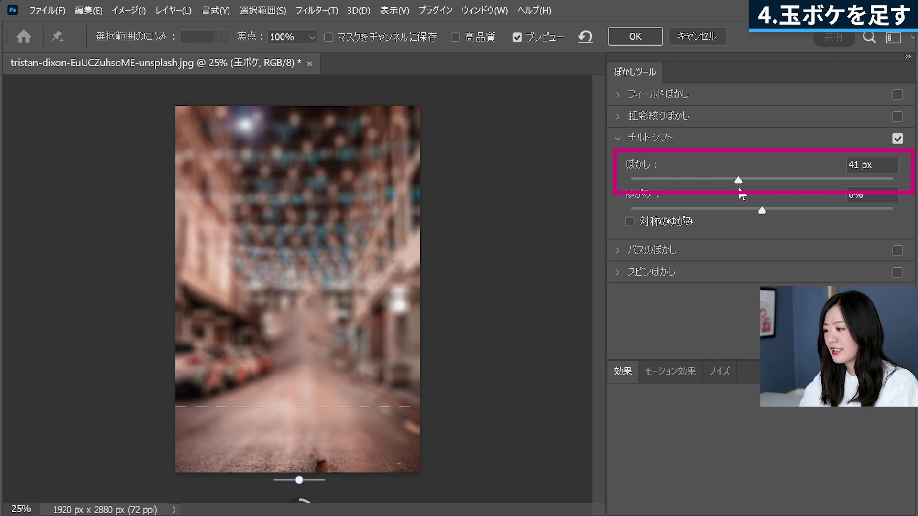
pyautogui.press('Tab')
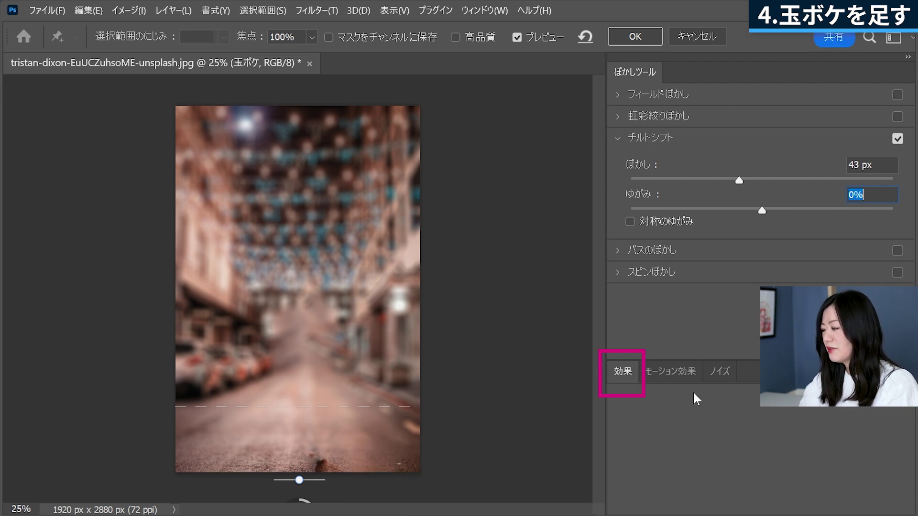
pyautogui.click(628, 374)
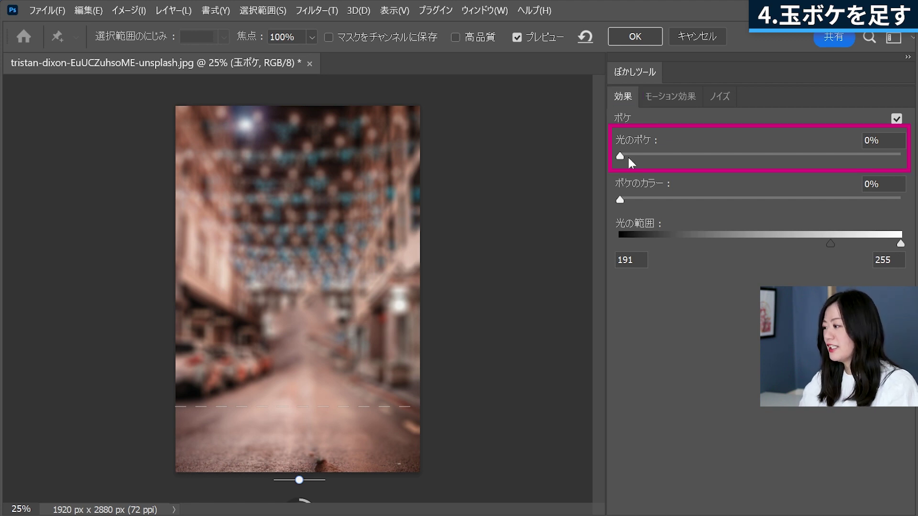
# - Set Light Bokeh to 35% and Bokeh Color to 0%
pyautogui.moveTo(620, 156); pyautogui.dragTo(764, 161)
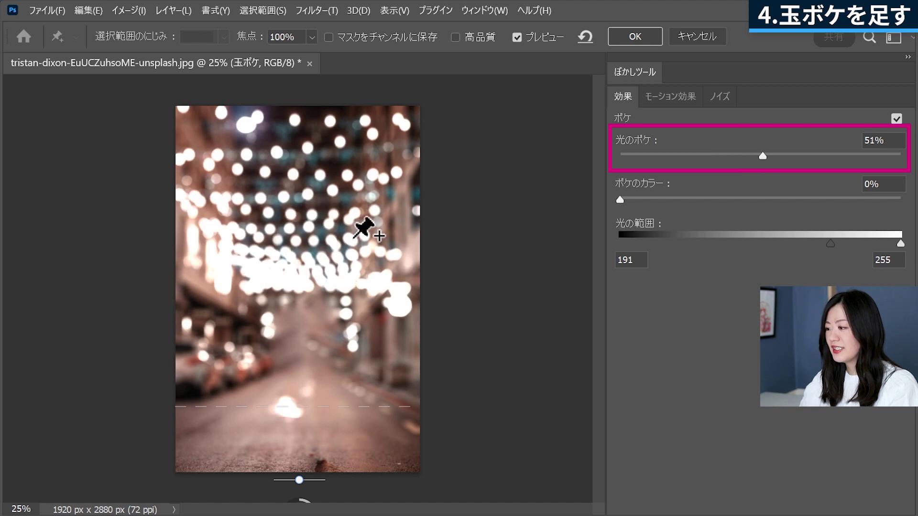
pyautogui.moveTo(764, 155)
pyautogui.mouseDown()
pyautogui.moveTo(681, 158)
pyautogui.moveTo(703, 162)
pyautogui.mouseUp()
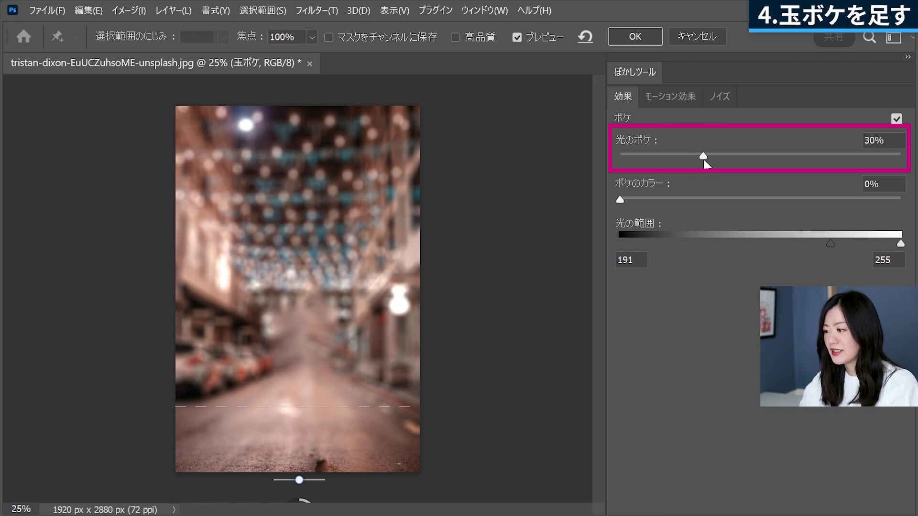
pyautogui.moveTo(706, 163); pyautogui.dragTo(718, 156)
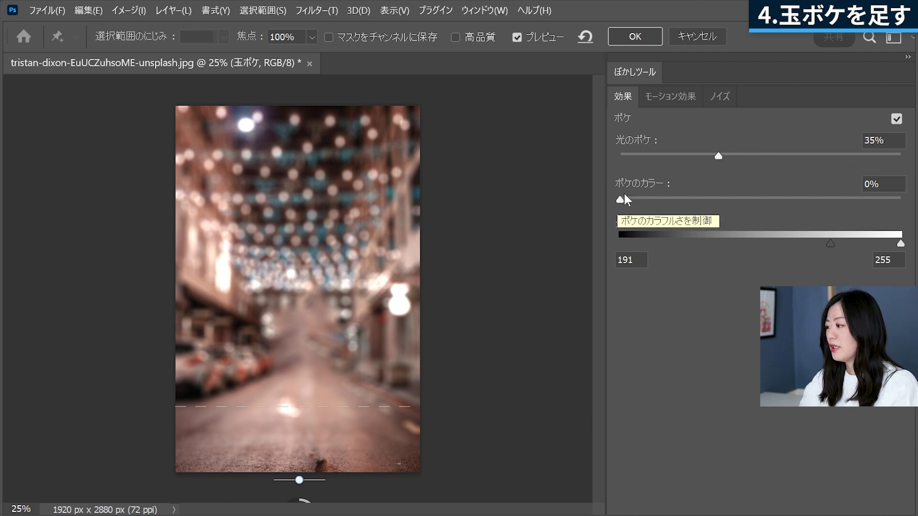
pyautogui.moveTo(665, 198); pyautogui.dragTo(758, 196)
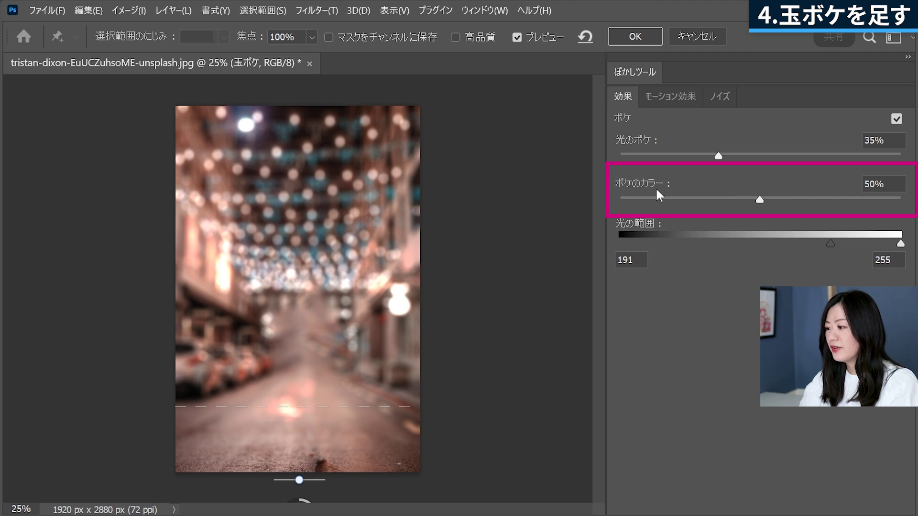
pyautogui.moveTo(759, 198); pyautogui.dragTo(620, 198)
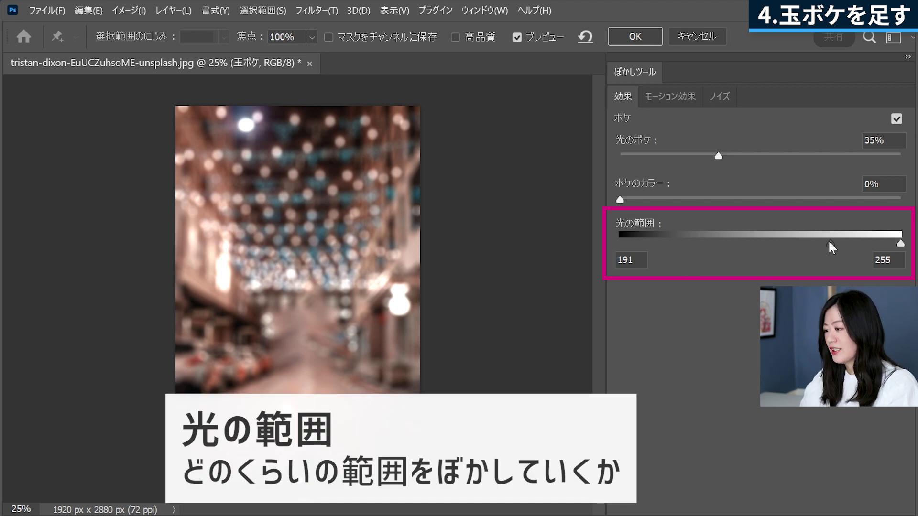
# - Limit the Light Range to 206–255 and apply the tilt-shift bokeh blur
pyautogui.moveTo(830, 244)
pyautogui.mouseDown()
pyautogui.moveTo(736, 254)
pyautogui.moveTo(908, 257)
pyautogui.mouseUp()
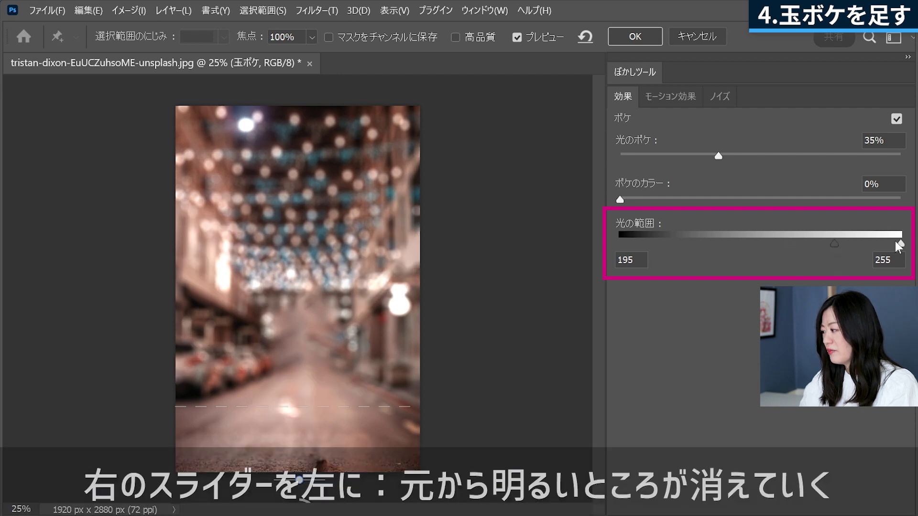
pyautogui.moveTo(896, 243)
pyautogui.mouseDown()
pyautogui.moveTo(784, 247)
pyautogui.moveTo(860, 247)
pyautogui.mouseUp()
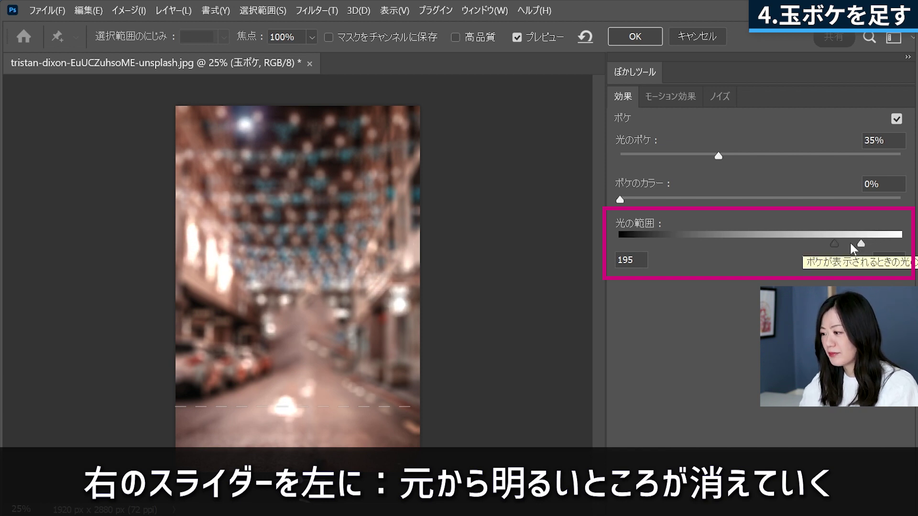
pyautogui.moveTo(833, 244); pyautogui.dragTo(900, 244)
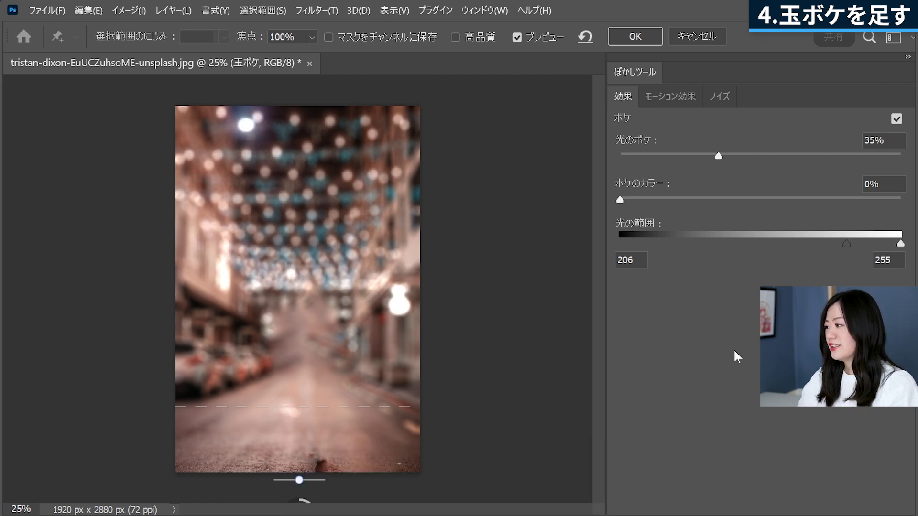
pyautogui.click(641, 33)
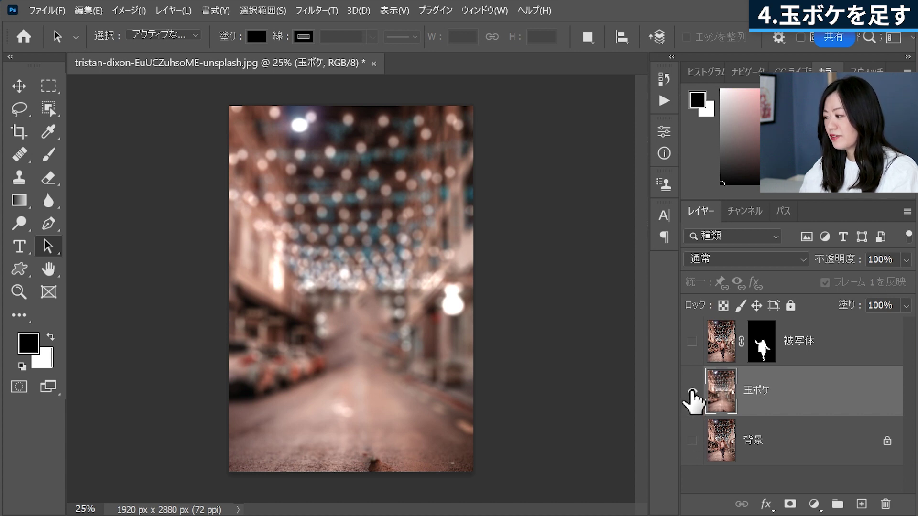
# - Compare the original and blurred layers, then show 被写体 over the bokeh street
pyautogui.keyDown('alt'); pyautogui.click(692, 441); pyautogui.keyUp('alt')
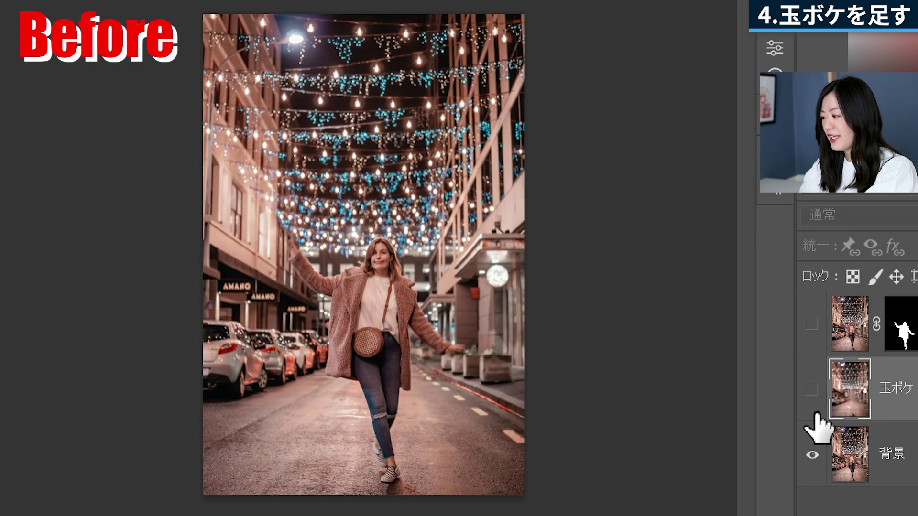
pyautogui.keyDown('alt'); pyautogui.click(812, 397); pyautogui.keyUp('alt')
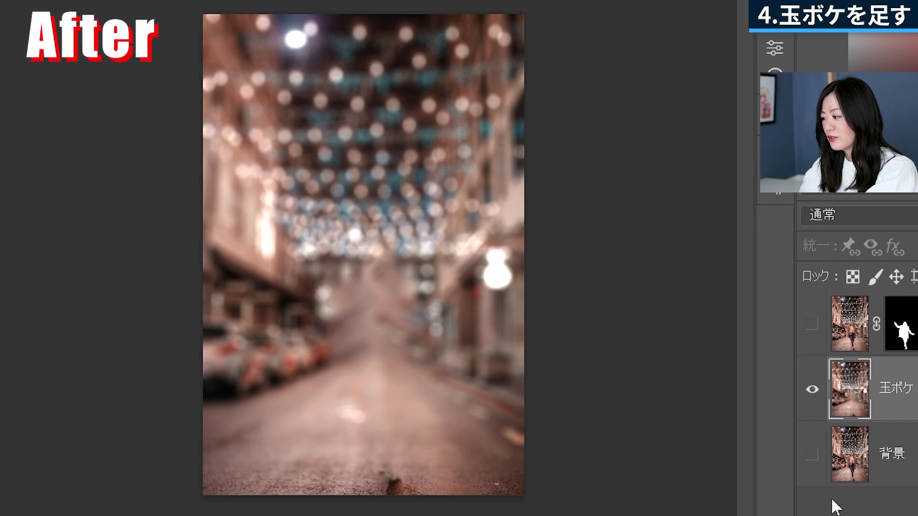
pyautogui.keyDown('alt'); pyautogui.click(812, 452); pyautogui.keyUp('alt')
pyautogui.keyDown('alt'); pyautogui.click(812, 404); pyautogui.keyUp('alt')
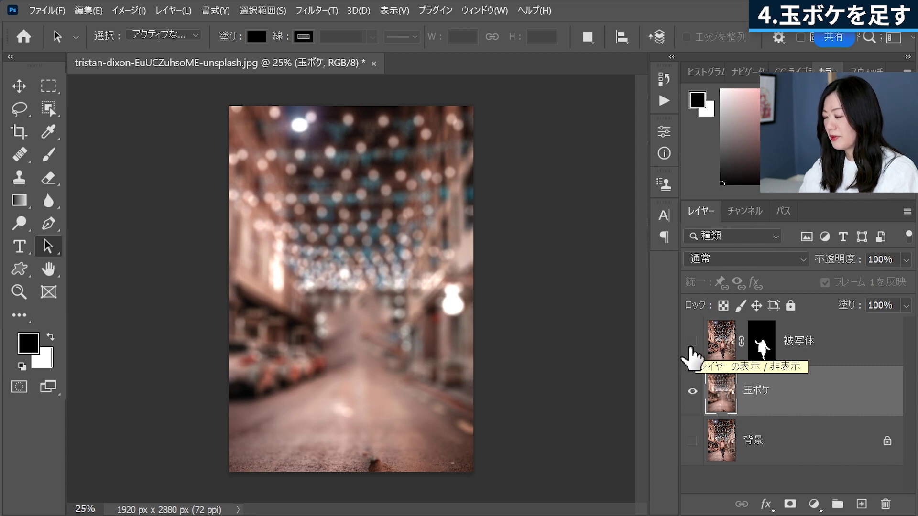
pyautogui.click(691, 341)
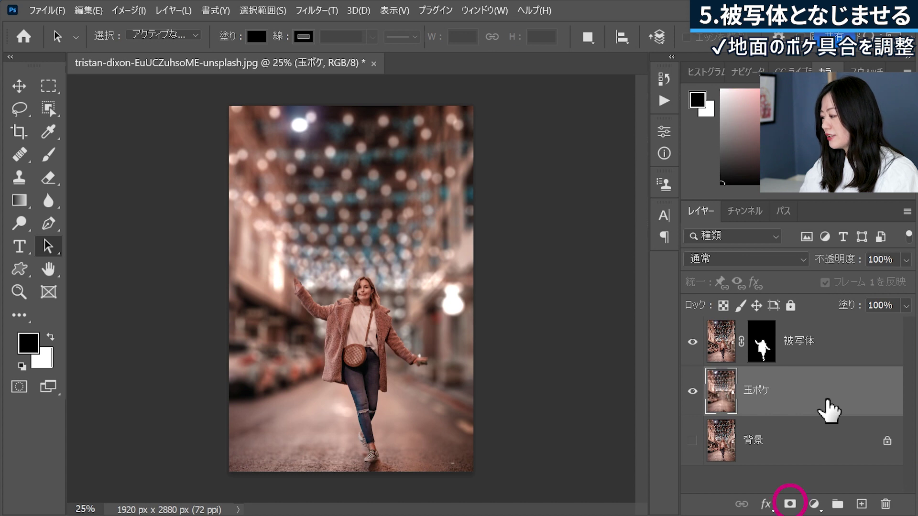
# - Add a layer mask to 玉ボケ and choose the black-to-white gradient preset
pyautogui.click(789, 504)
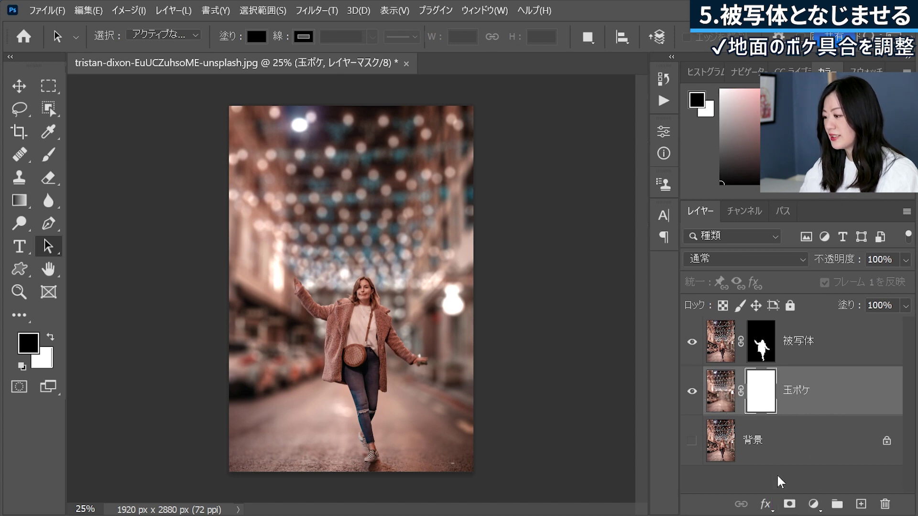
pyautogui.click(21, 202)
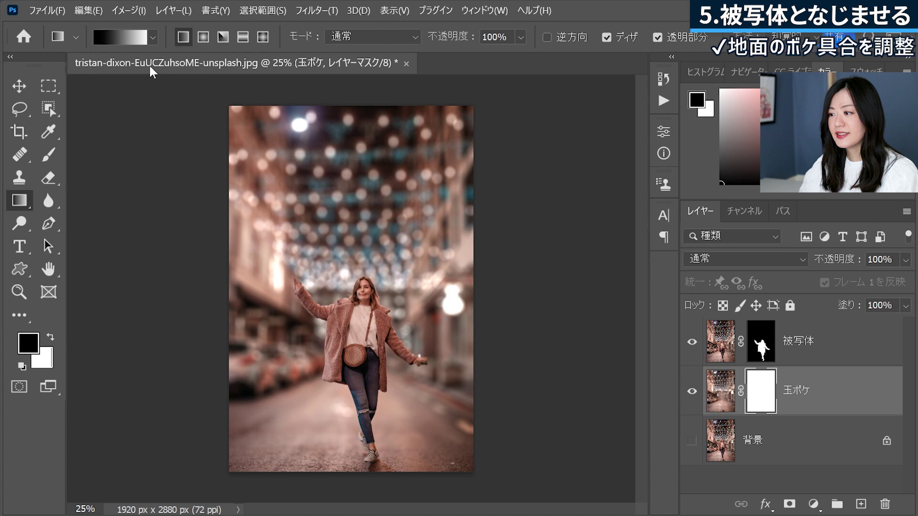
pyautogui.click(154, 37)
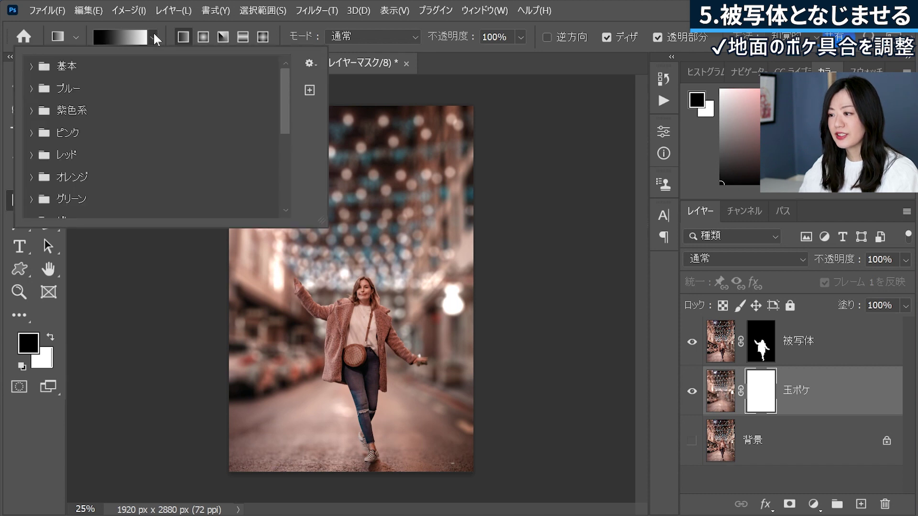
pyautogui.click(32, 66)
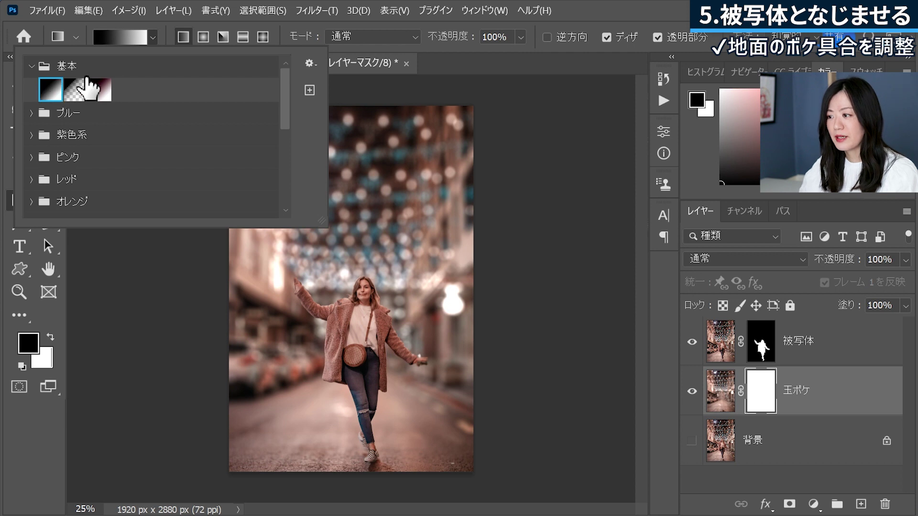
pyautogui.click(153, 37)
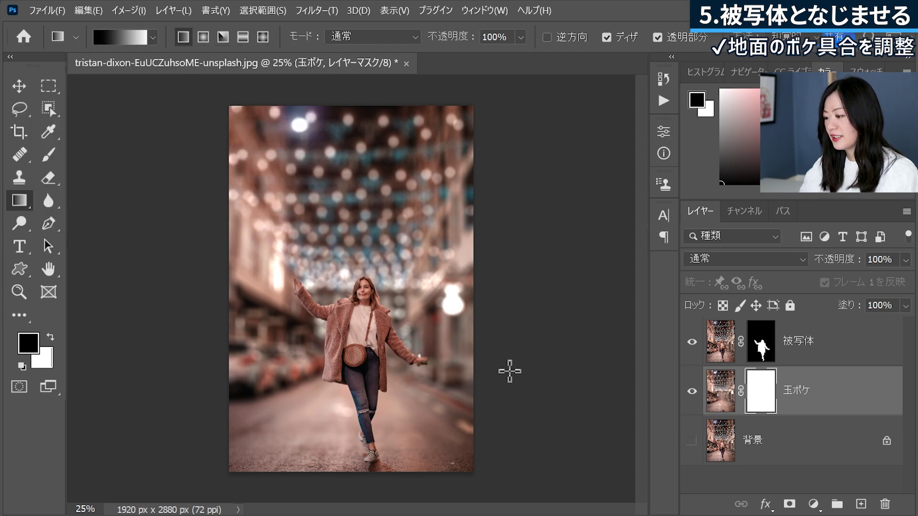
# - Draw an upward fade on the 玉ボケ mask, show 背景, and toggle the mask to compare
pyautogui.moveTo(335, 490); pyautogui.dragTo(332, 391)
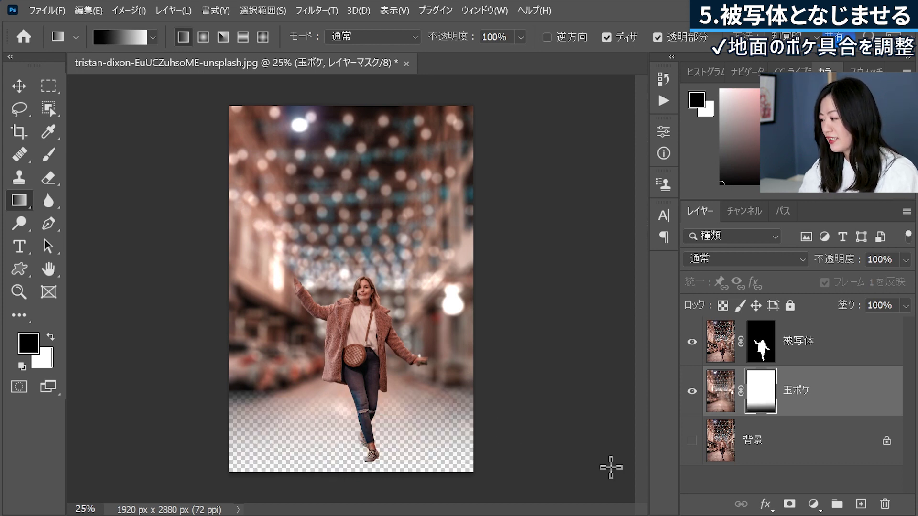
pyautogui.click(692, 444)
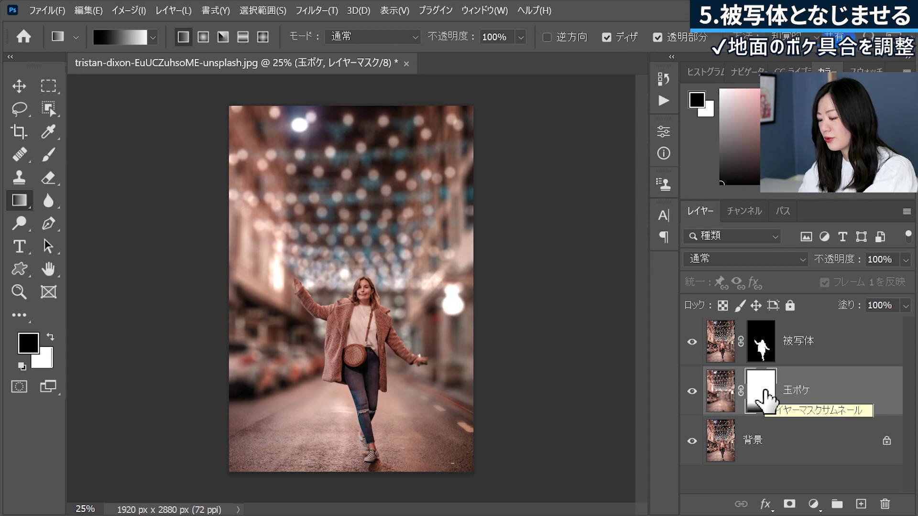
pyautogui.keyDown('shift'); pyautogui.click(765, 393); pyautogui.keyUp('shift')
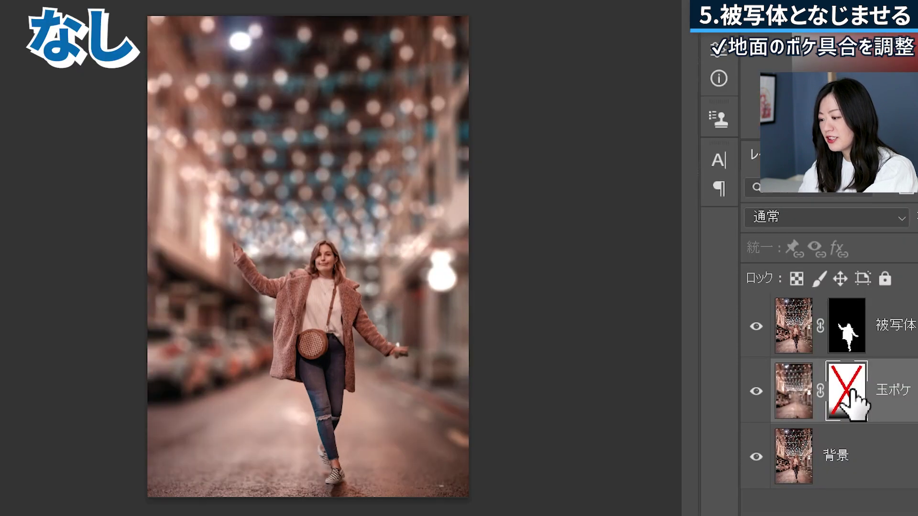
pyautogui.keyDown('shift'); pyautogui.click(847, 388); pyautogui.keyUp('shift')
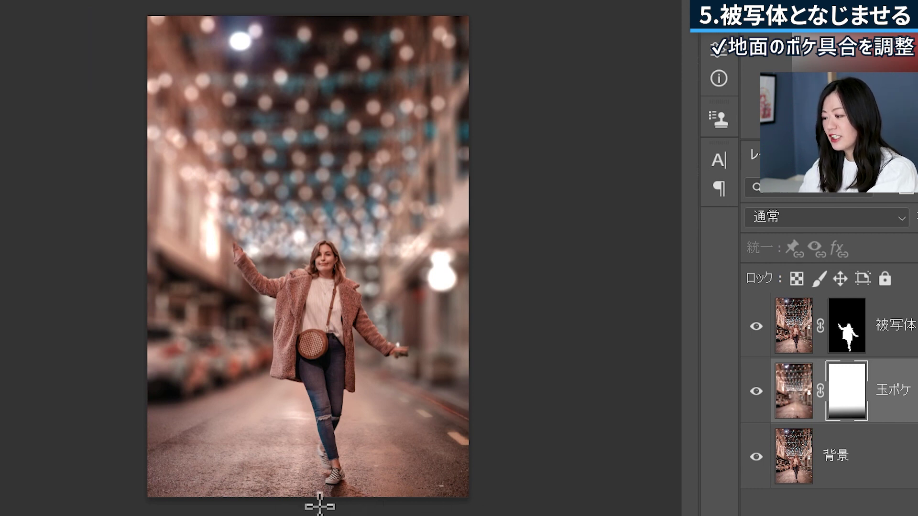
# - Redraw a shorter fade along the bottom of the road near her feet
pyautogui.moveTo(260, 426); pyautogui.dragTo(283, 478)
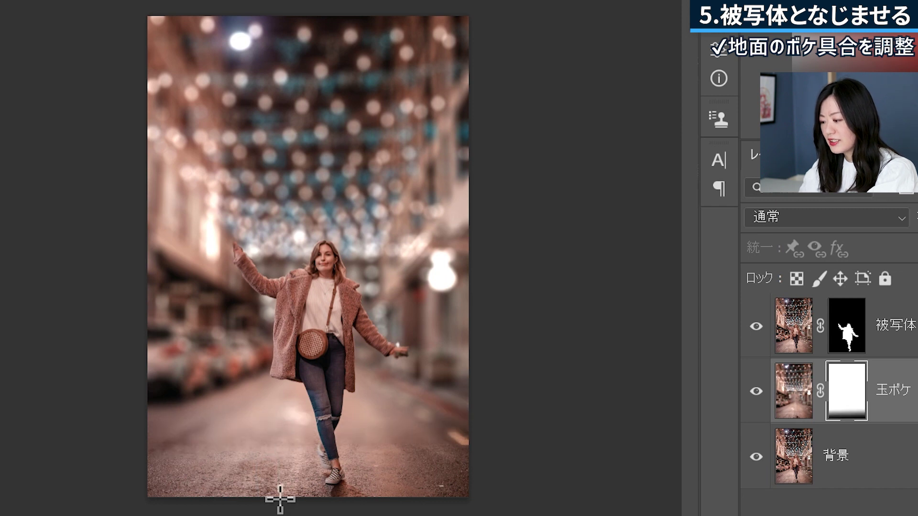
pyautogui.moveTo(267, 508); pyautogui.dragTo(262, 424)
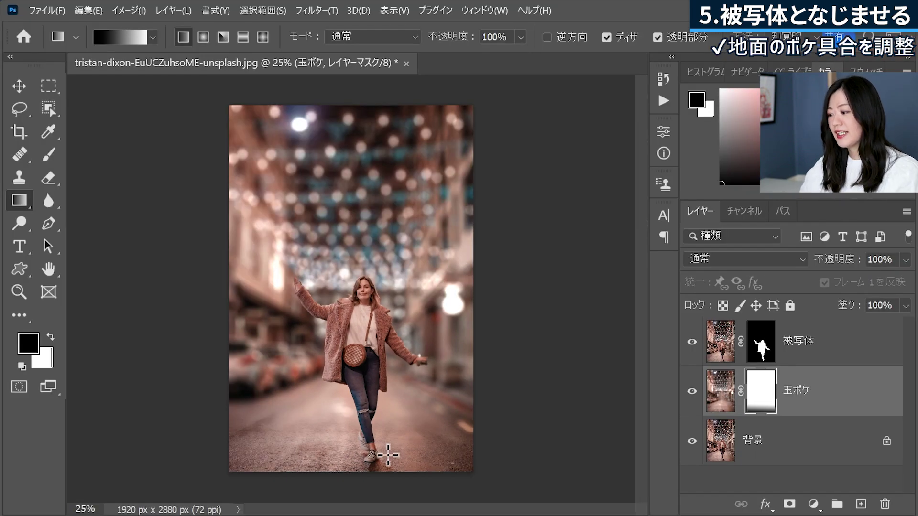
pyautogui.press('a')
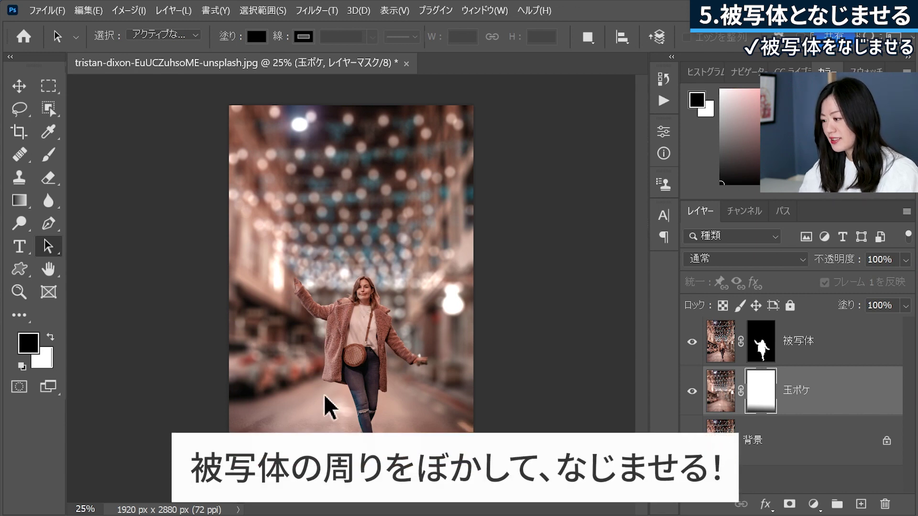
# - Target the 被写体 layer's image instead of its mask and open the Filter menu for Blur Gallery
pyautogui.click(765, 356)
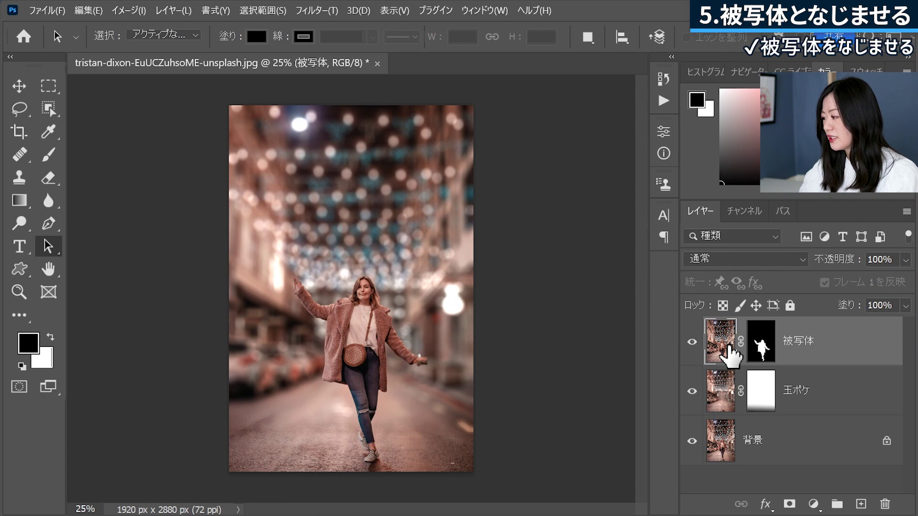
pyautogui.click(753, 354)
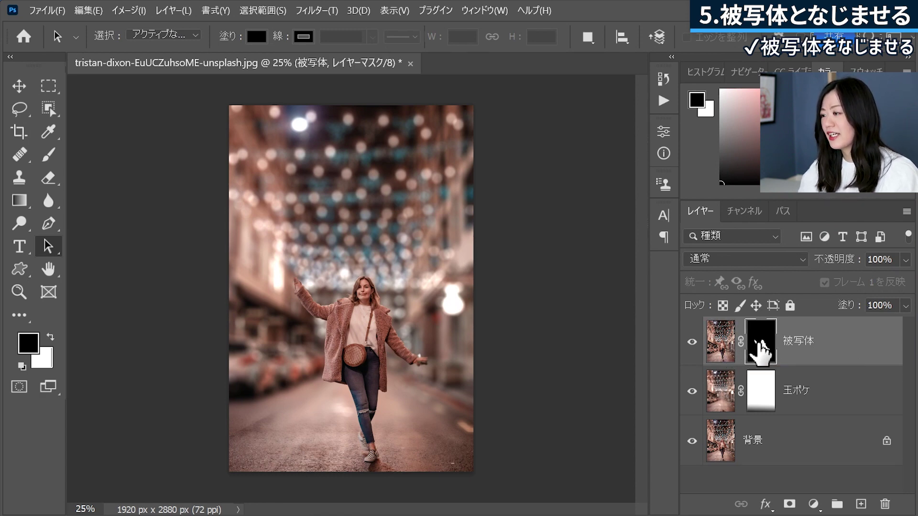
pyautogui.click(317, 10)
pyautogui.click(276, 5)
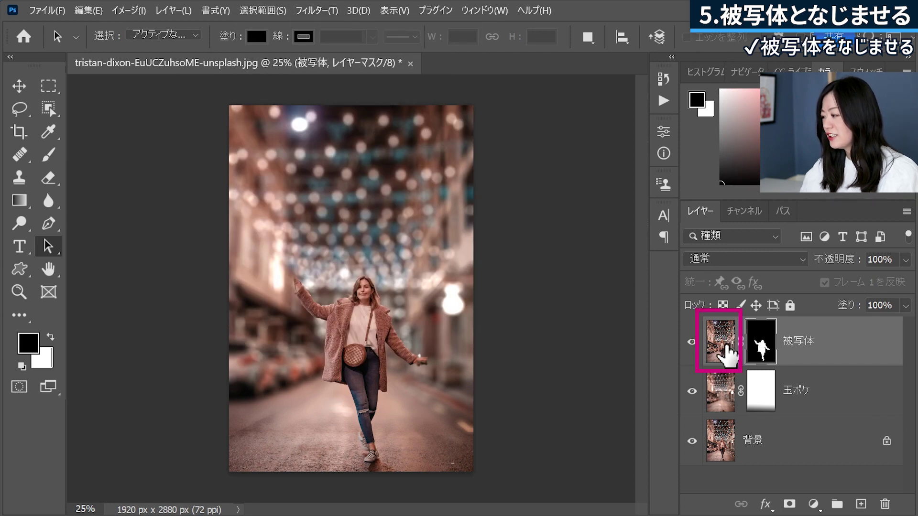
pyautogui.click(727, 346)
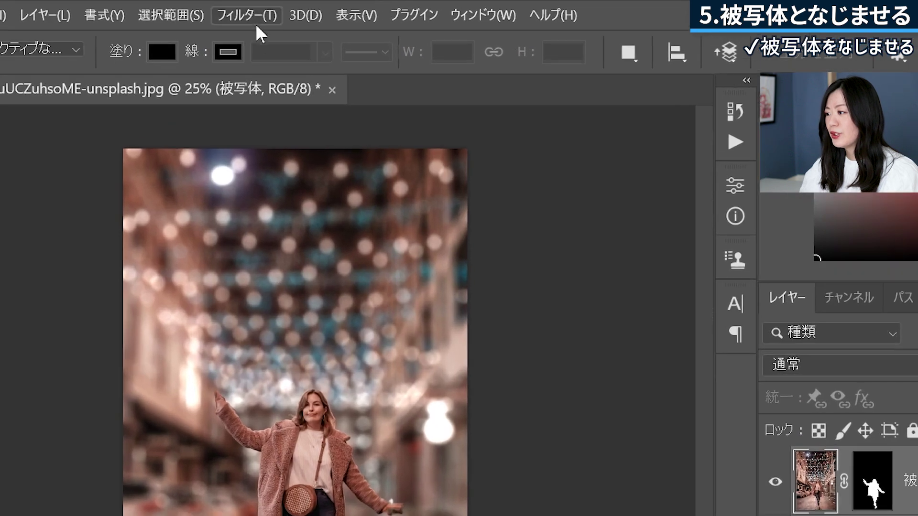
pyautogui.click(316, 10)
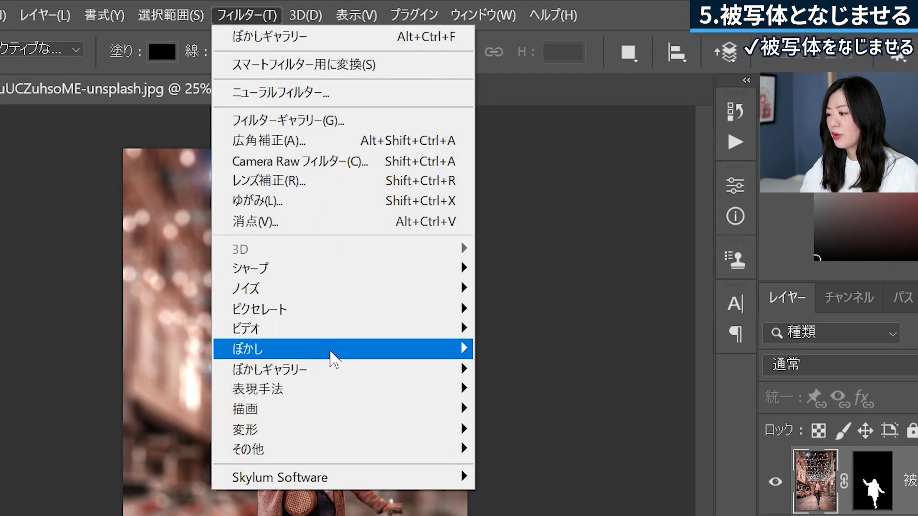
pyautogui.moveTo(337, 369)
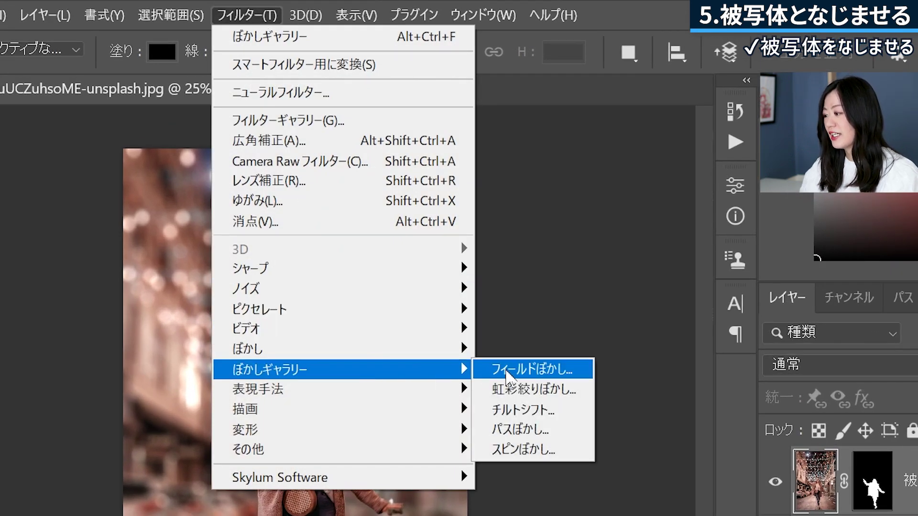
# - Start a Field Blur with its pin moved onto her face at 3 px
pyautogui.click(536, 372)
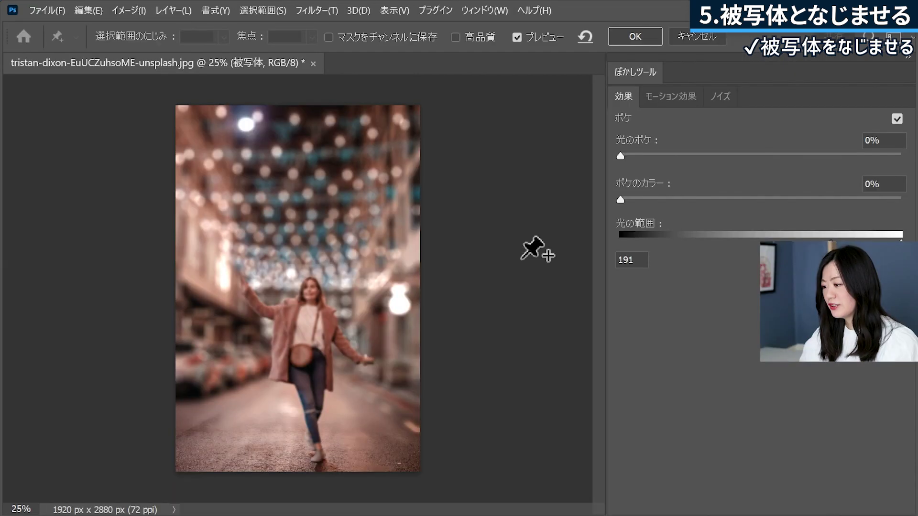
pyautogui.moveTo(399, 304)
pyautogui.mouseDown()
pyautogui.moveTo(297, 288)
pyautogui.moveTo(309, 310)
pyautogui.mouseUp()
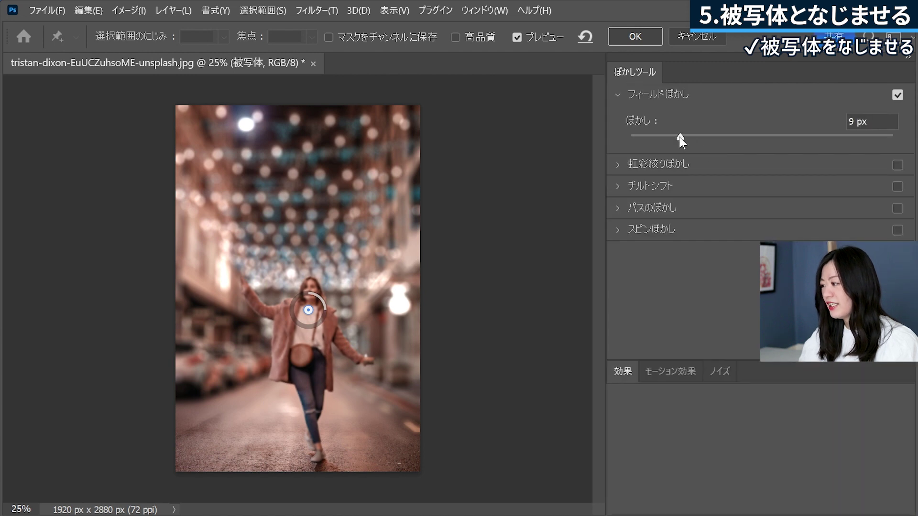
pyautogui.hotkey('ctrl', '+')
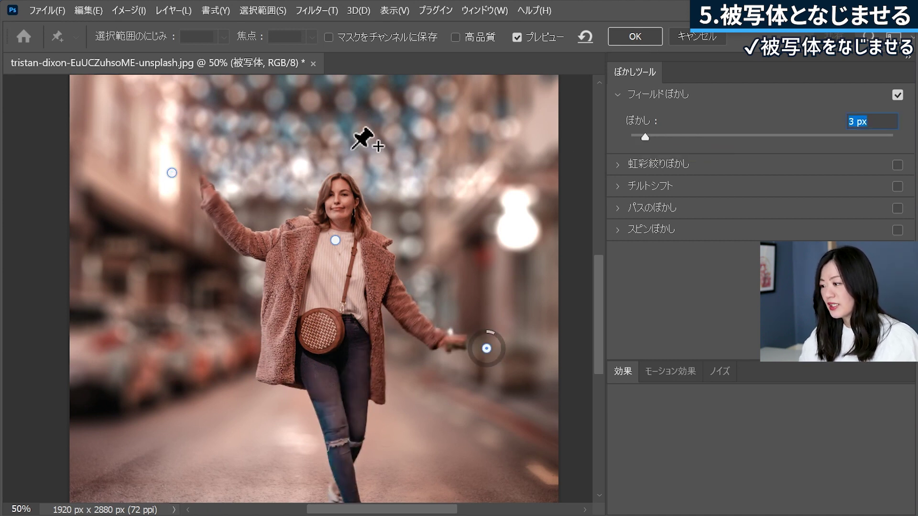
pyautogui.moveTo(653, 142); pyautogui.dragTo(649, 141)
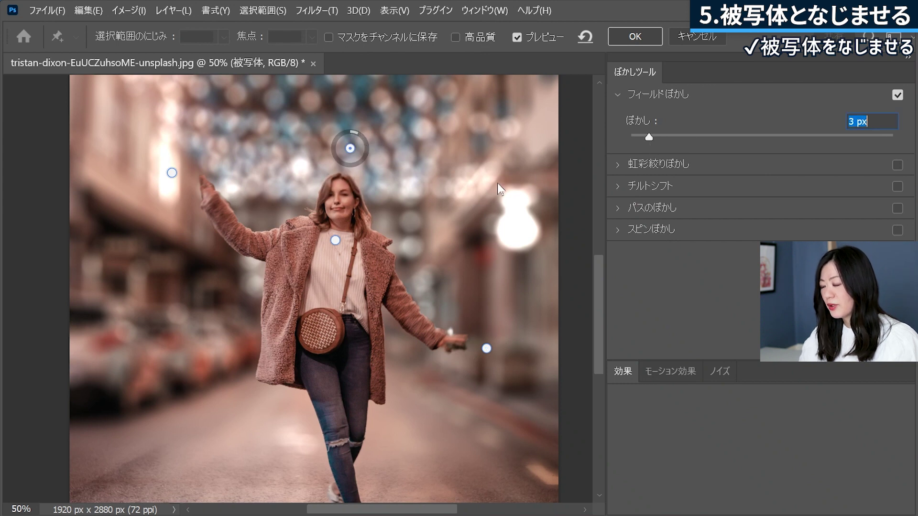
# - Add blur pins on her chest, legs (0 px), left thigh and the road (3 px)
pyautogui.click(337, 222)
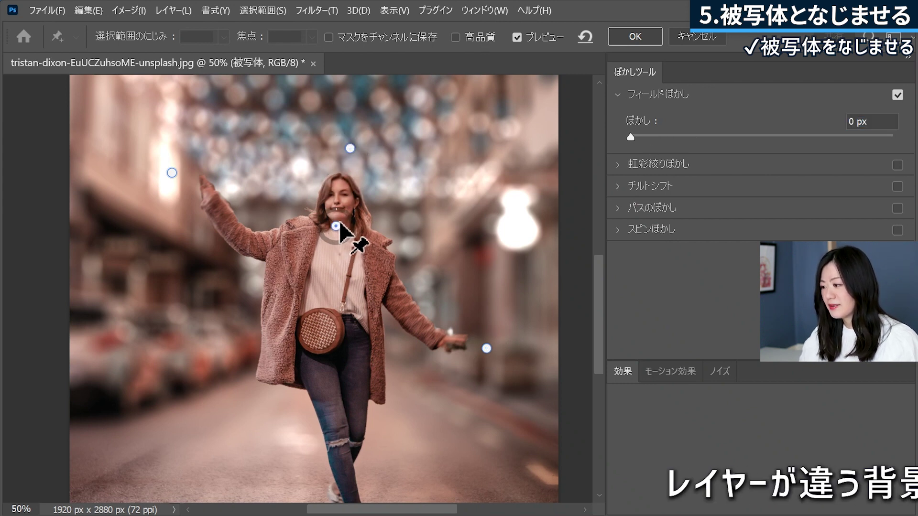
pyautogui.click(346, 421)
pyautogui.moveTo(693, 137)
pyautogui.mouseDown()
pyautogui.moveTo(630, 138)
pyautogui.moveTo(643, 137)
pyautogui.mouseUp()
pyautogui.click(215, 390)
pyautogui.click(407, 407)
pyautogui.click(644, 137)
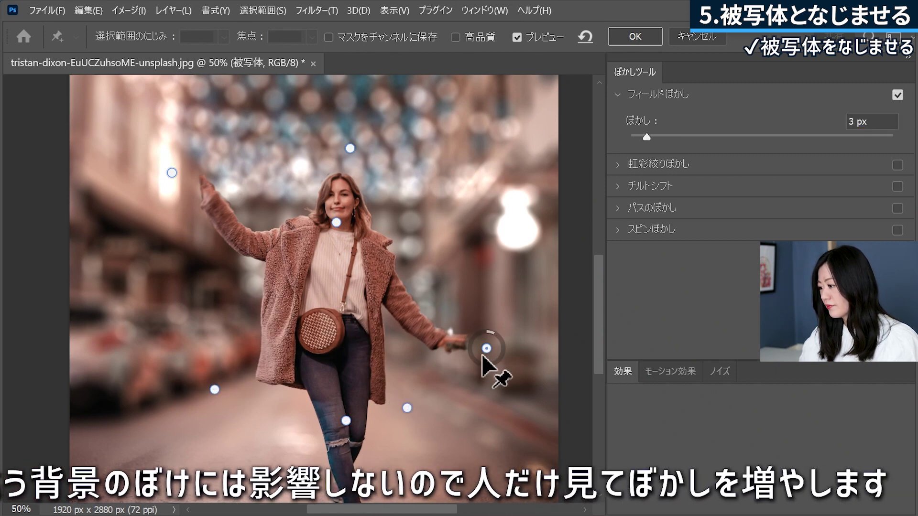
pyautogui.click(647, 137)
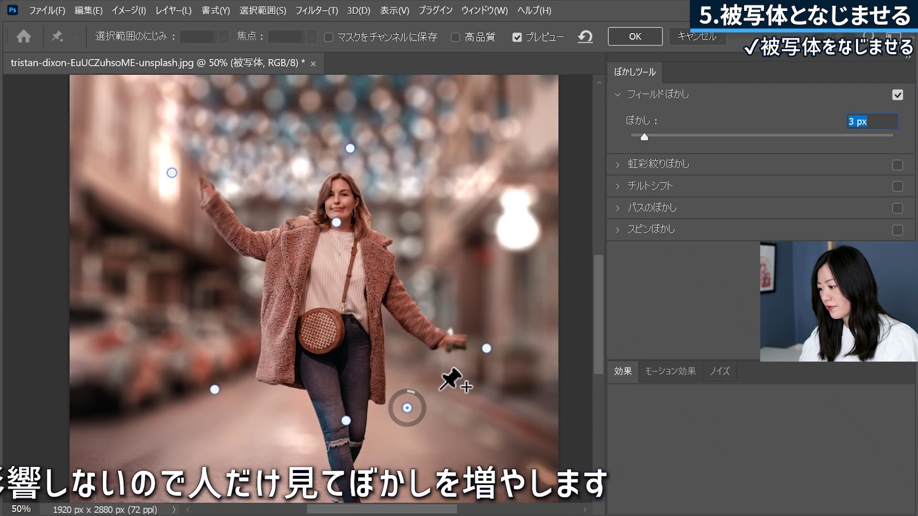
# - Reposition the outer pins beside her hands and thigh, then apply the field blur
pyautogui.moveTo(407, 407); pyautogui.dragTo(417, 389)
pyautogui.moveTo(215, 390); pyautogui.dragTo(226, 376)
pyautogui.moveTo(172, 173); pyautogui.dragTo(185, 170)
pyautogui.hotkey('ctrl', '-')
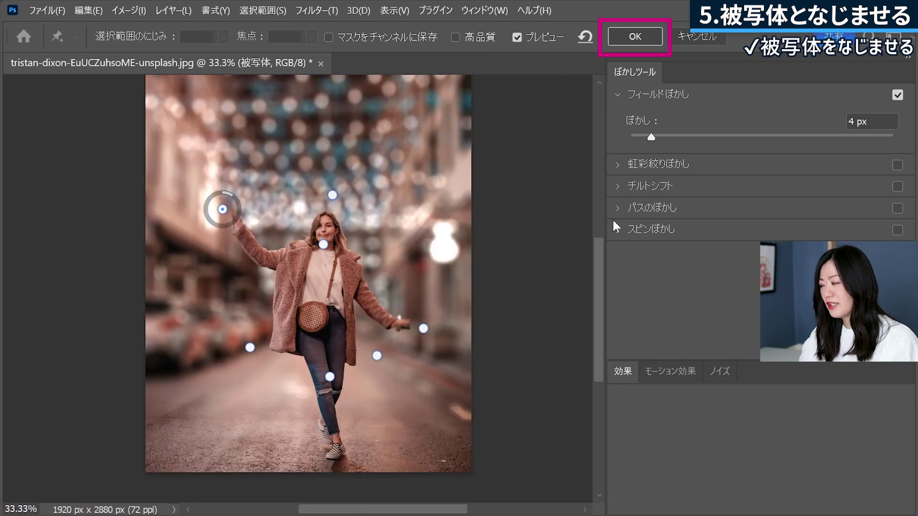
pyautogui.click(658, 42)
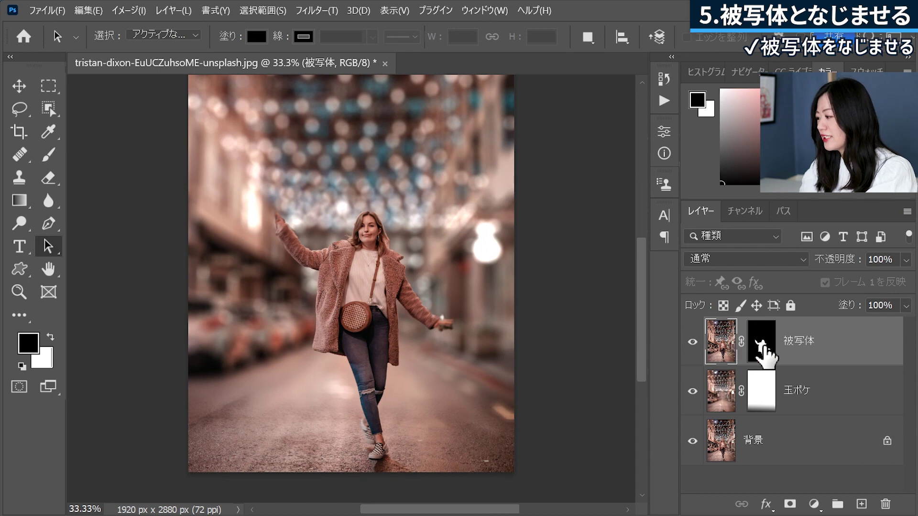
# - Select the 被写体 layer mask with the Brush and zoom in on her raised arm
pyautogui.click(761, 341)
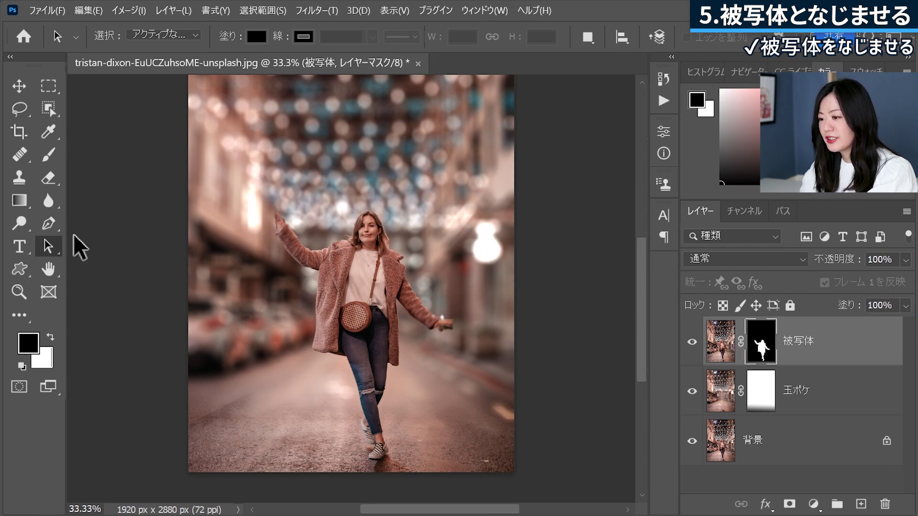
pyautogui.click(50, 158)
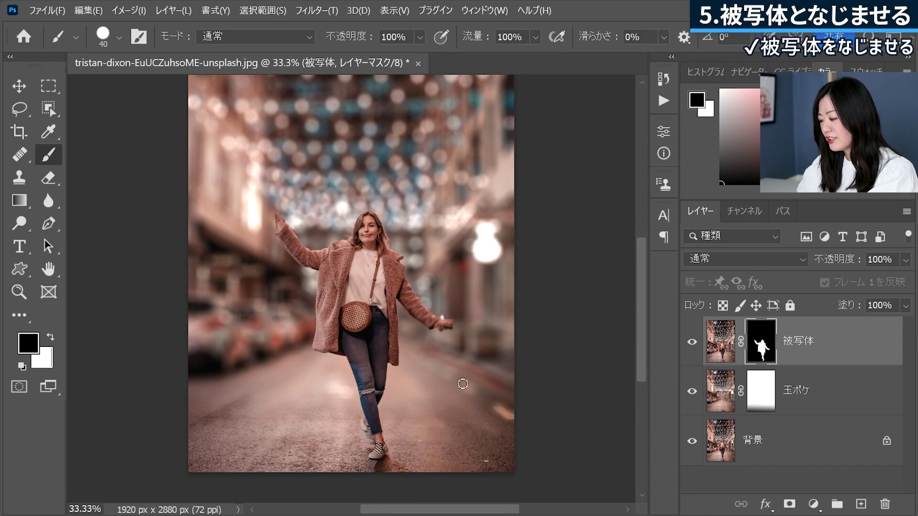
pyautogui.scroll(3, 461, 382)
pyautogui.scroll(2, 463, 384)
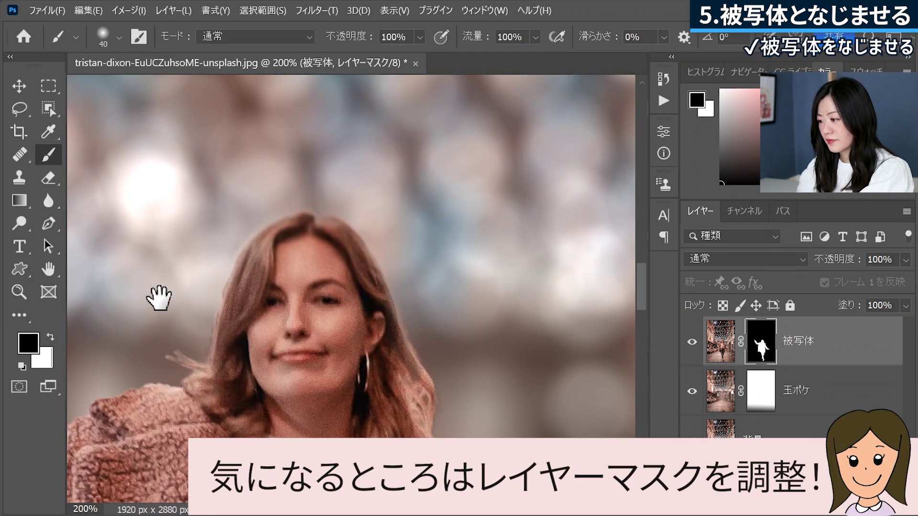
pyautogui.moveTo(157, 297); pyautogui.dragTo(321, 250)
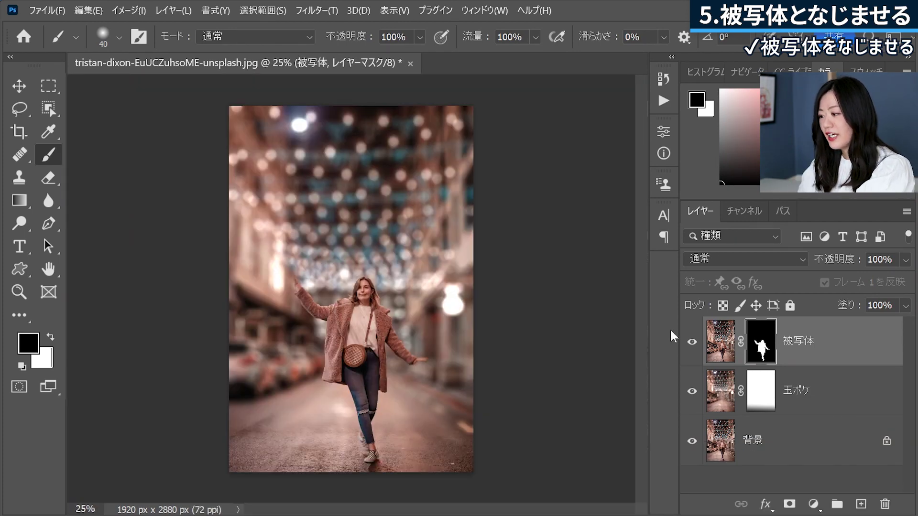
pyautogui.keyDown('alt'); pyautogui.click(691, 444); pyautogui.keyUp('alt')
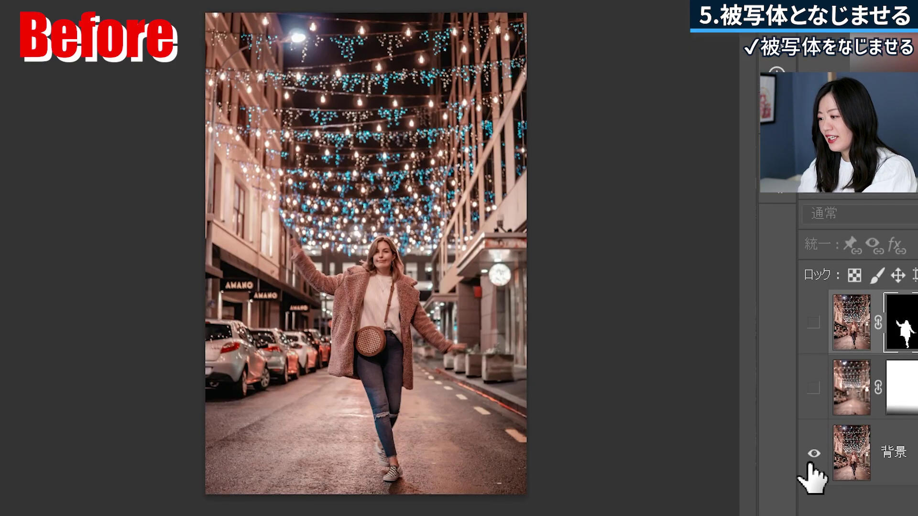
pyautogui.keyDown('alt'); pyautogui.click(809, 463); pyautogui.keyUp('alt')
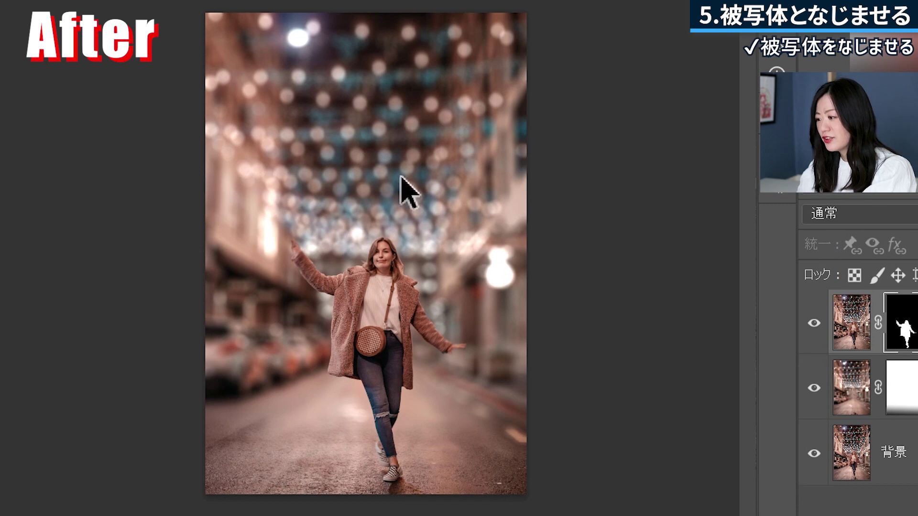